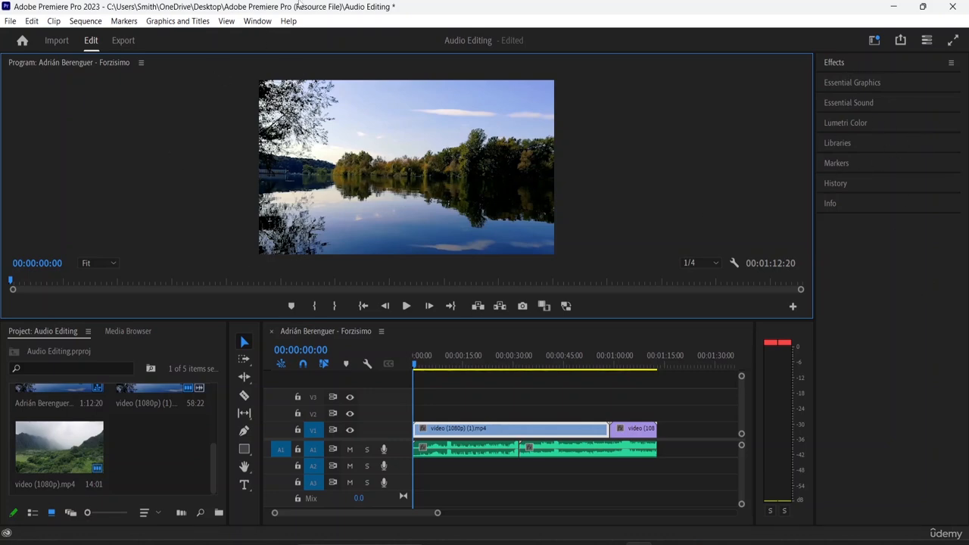
Open the Lumetri Color controls for the selected lake clip and expand Basic Correction
left_click(260, 22)
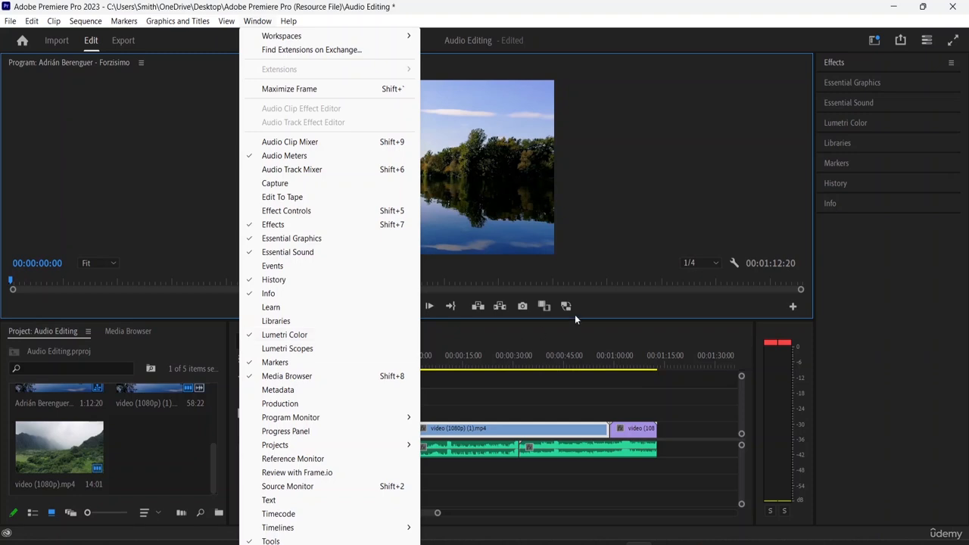
left_click(941, 277)
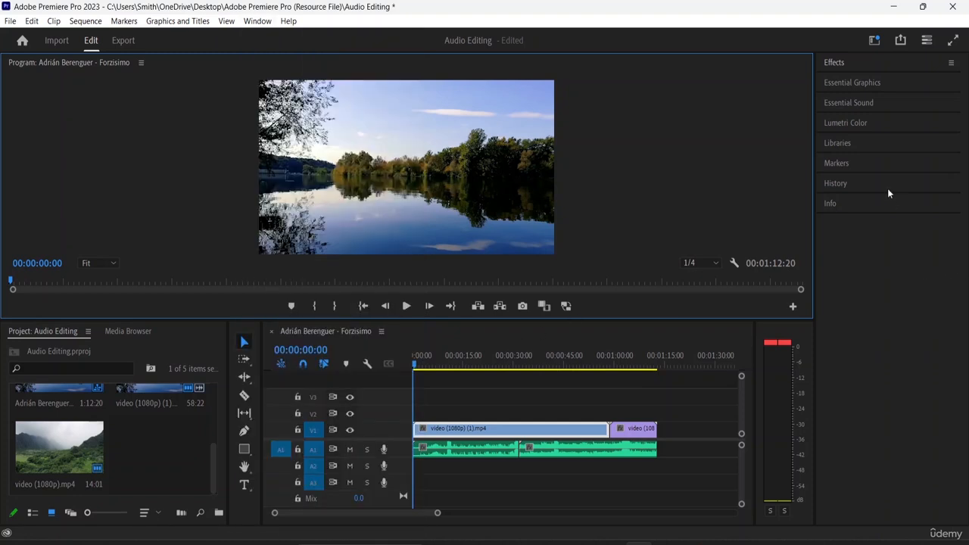
left_click(853, 116)
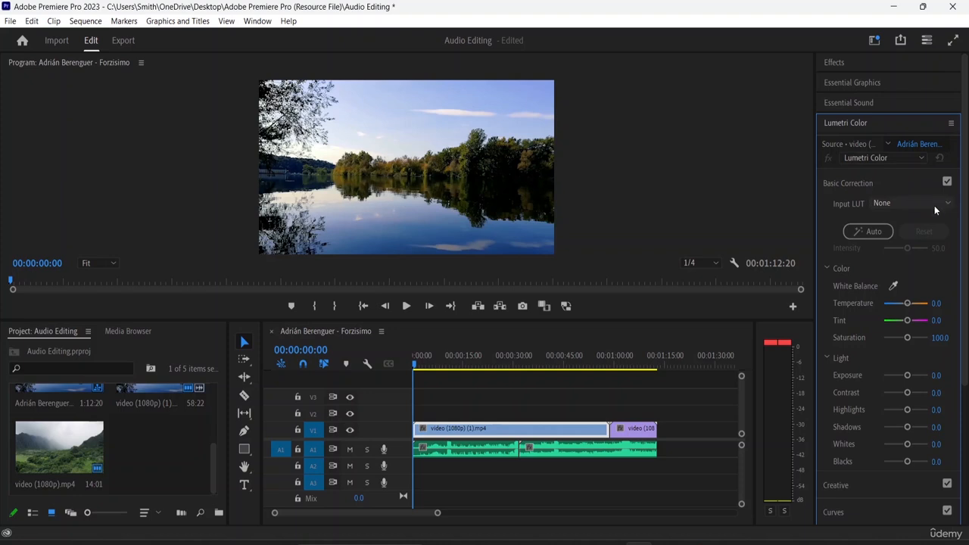
left_click(857, 187)
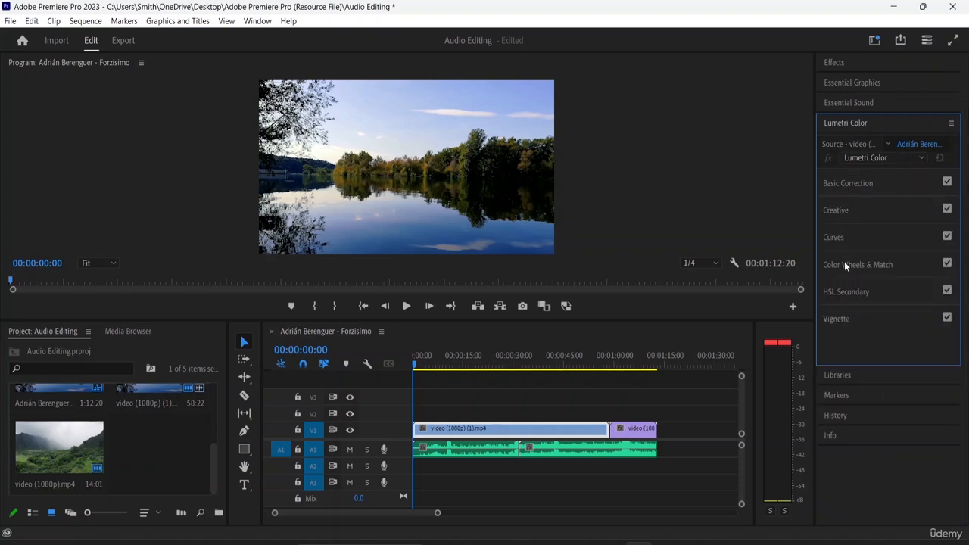
left_click(860, 184)
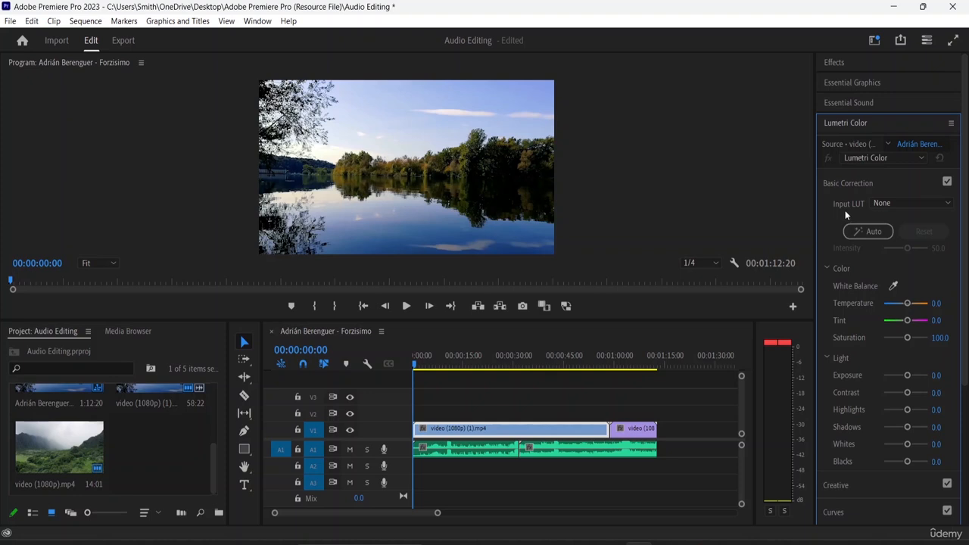
Try the [Custom], AMIRA_Default_LogC2Rec709, ARRI_Universal_DCI and ARRI_Universal_HD input LUTs on the lake clip, one after another
left_click(911, 204)
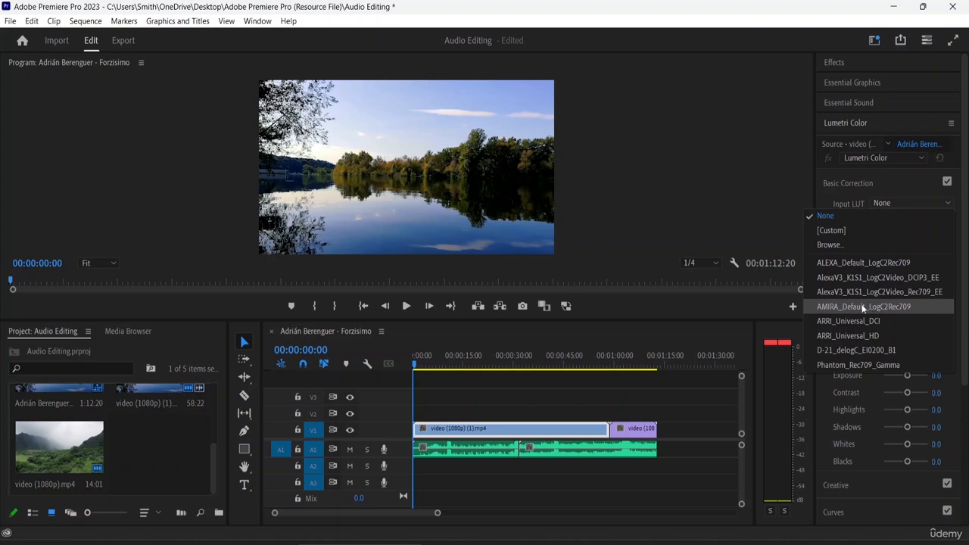
left_click(851, 262)
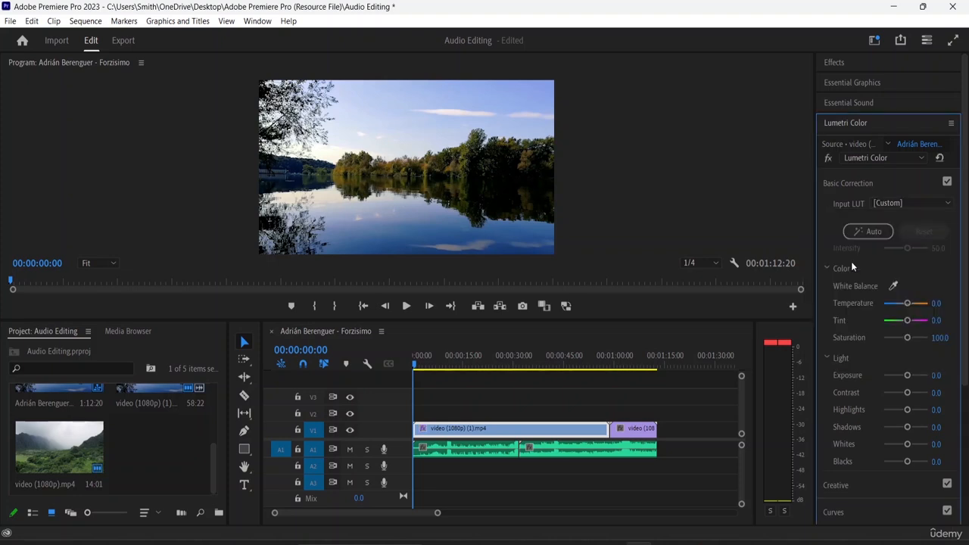
left_click(921, 202)
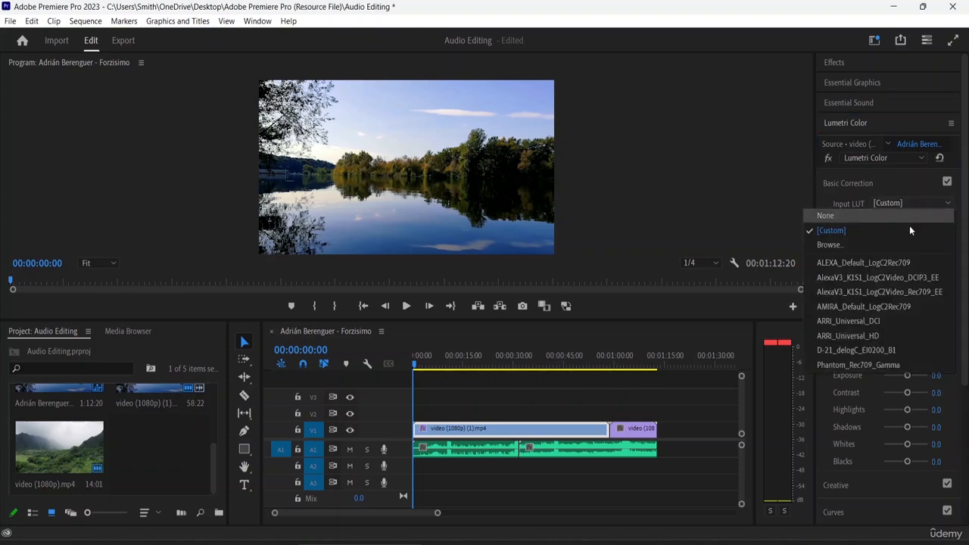
left_click(868, 304)
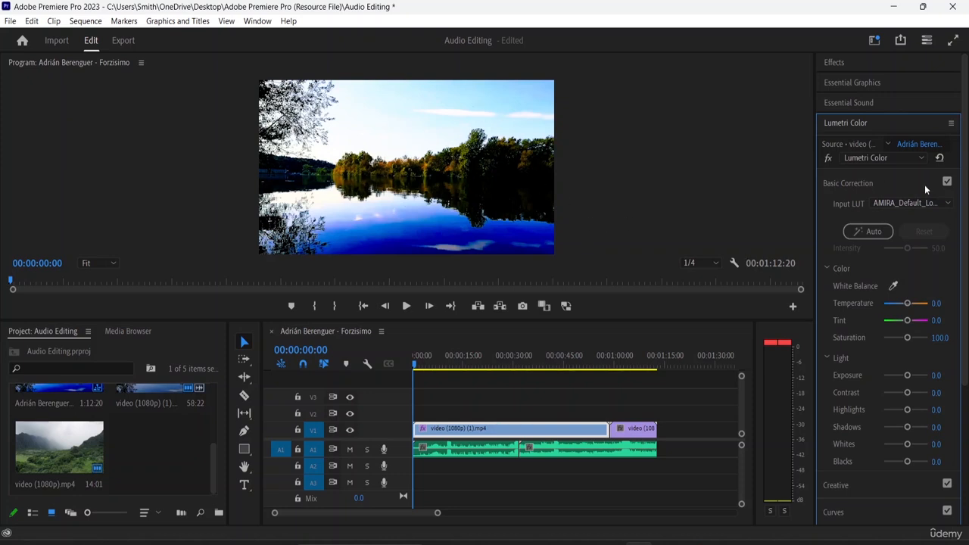
left_click(931, 203)
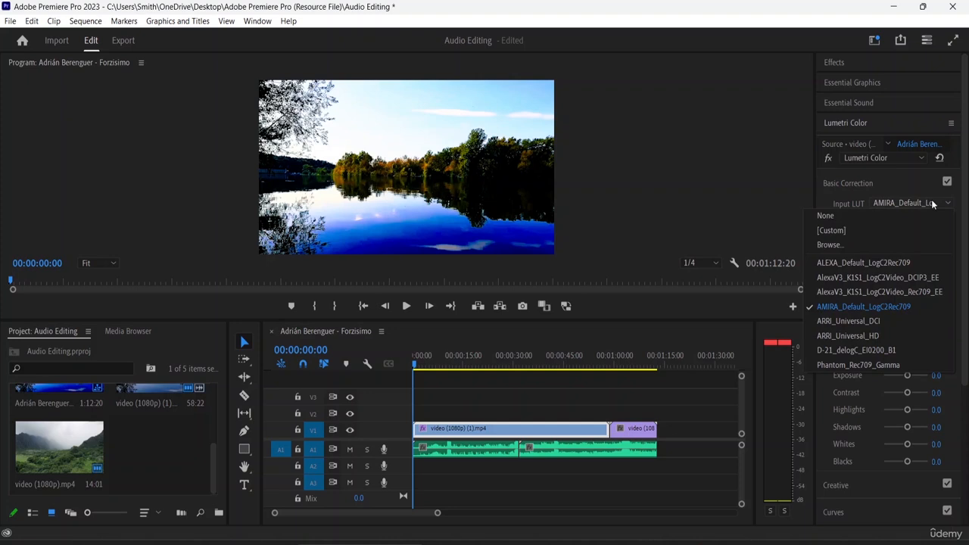
left_click(840, 322)
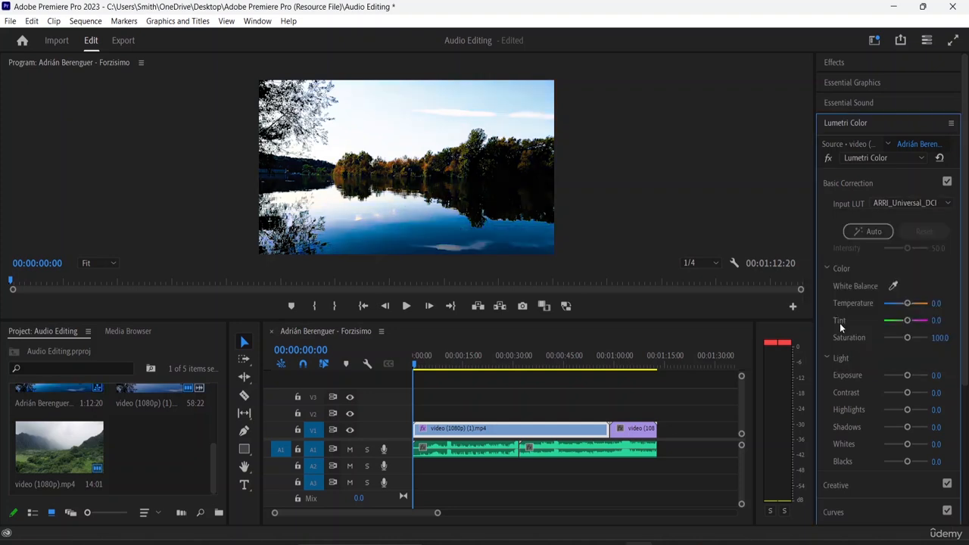
left_click(918, 206)
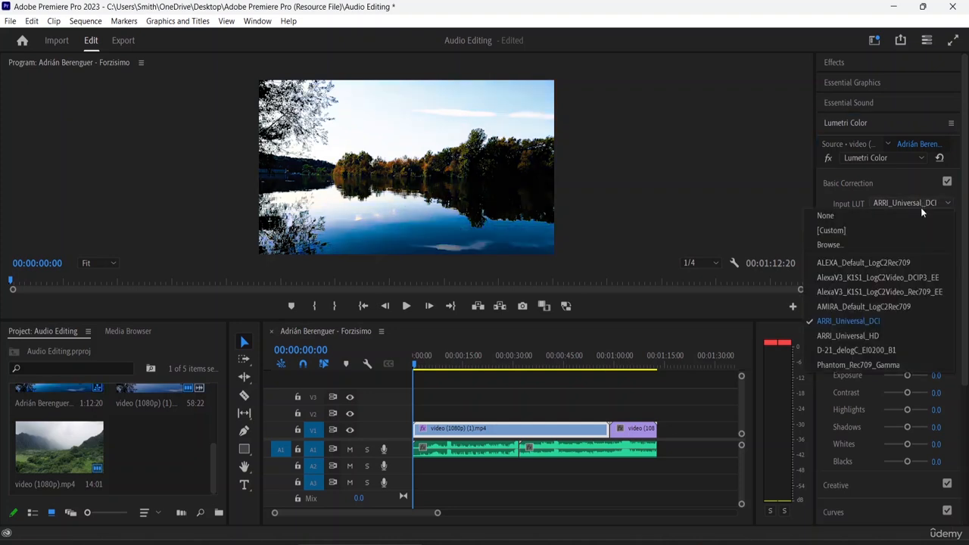
left_click(860, 341)
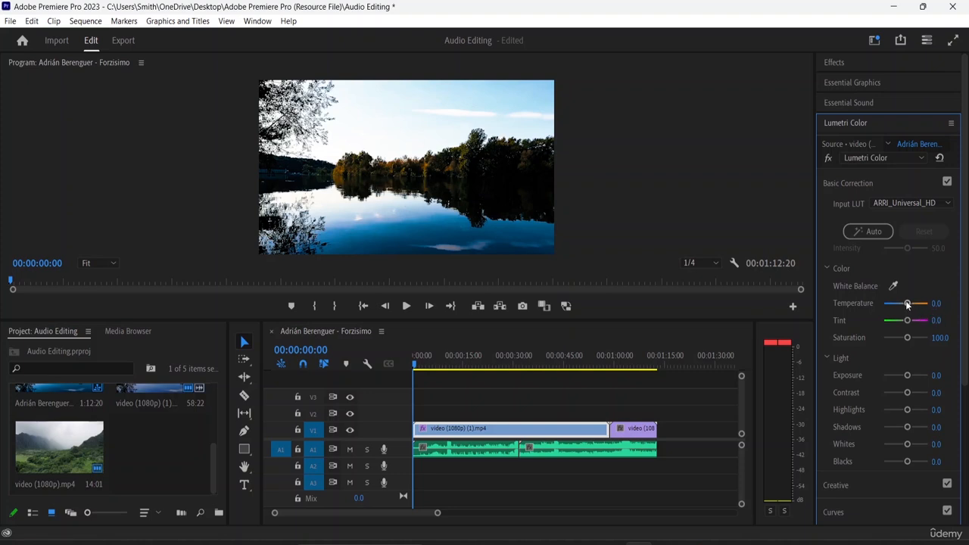
Set the clip's Temperature to -26.8 and Tint to 26.8, and switch its input LUT to Phantom_Rec709_Gamma
mouse_move(907, 304)
left_mouse_down()
mouse_move(881, 311)
mouse_move(911, 319)
left_mouse_up()
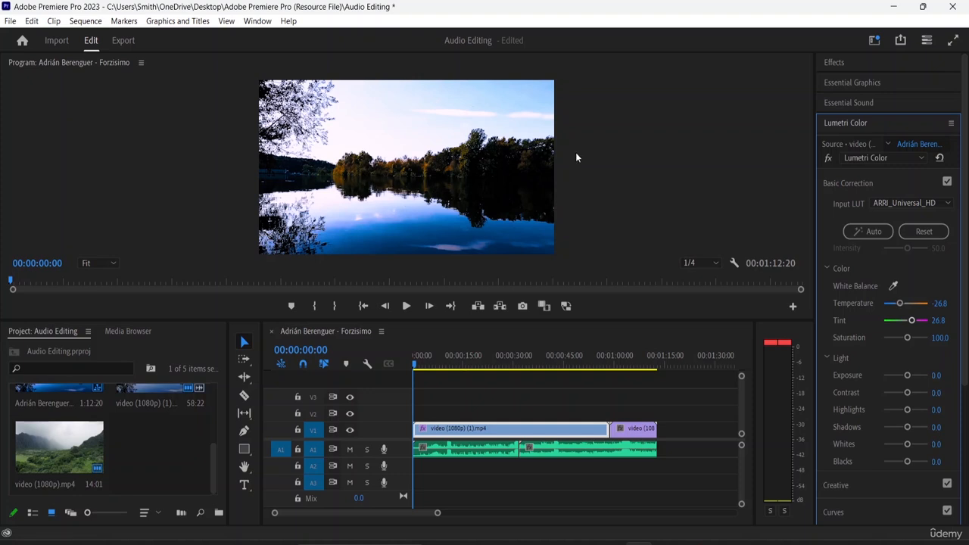
scroll(860, 303, "down", 1)
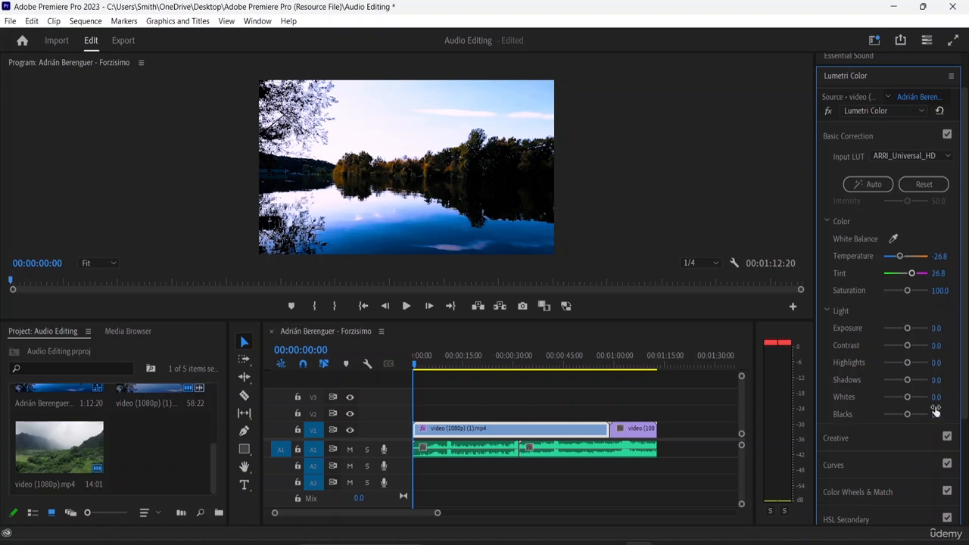
scroll(922, 310, "up", 1)
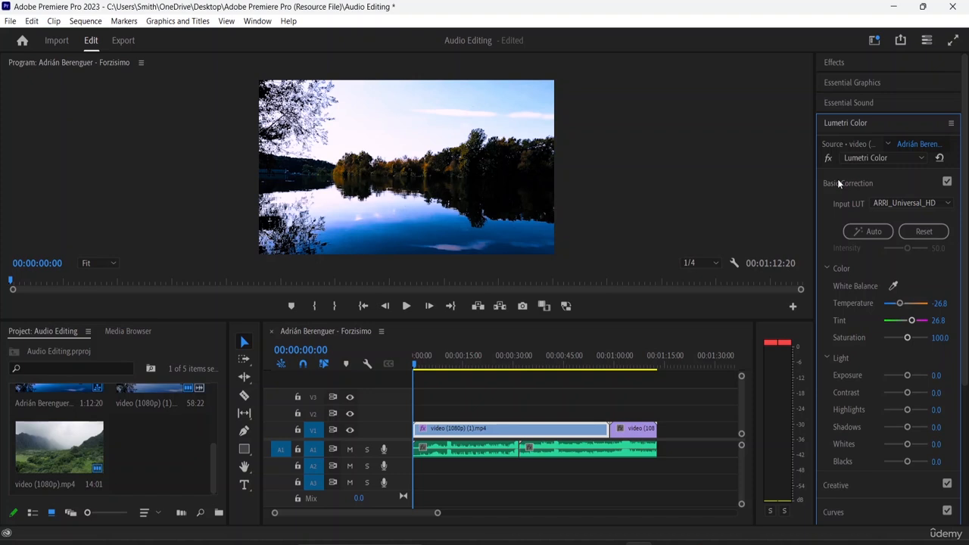
left_click(922, 203)
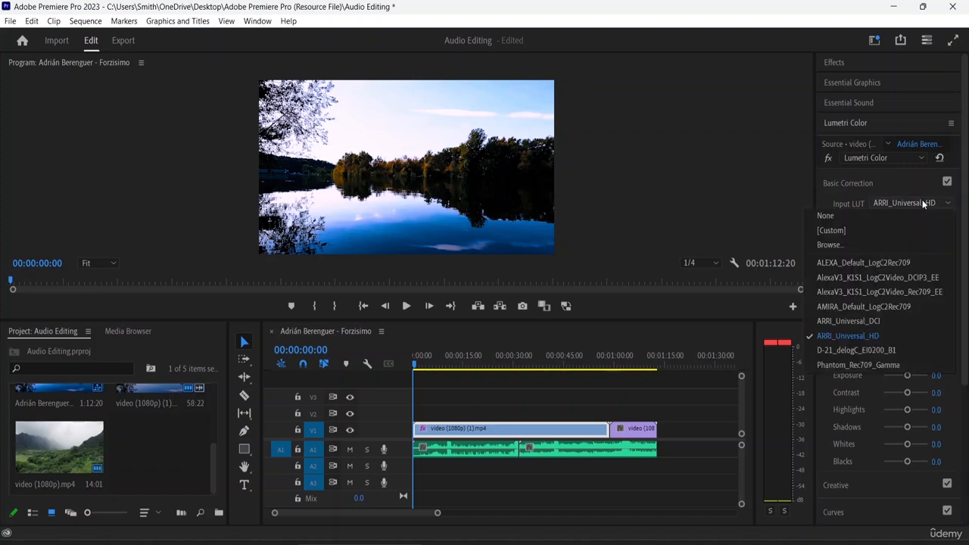
left_click(857, 367)
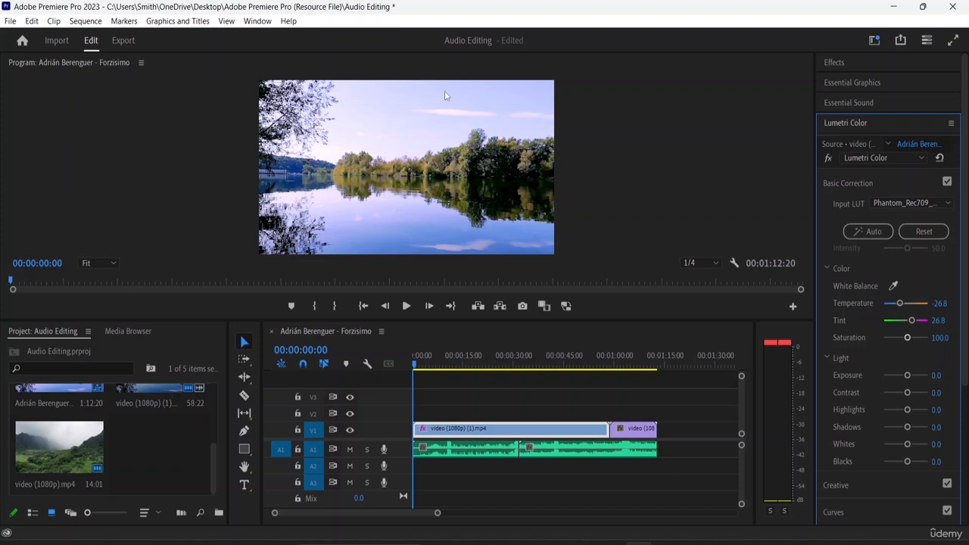
Set the Program Monitor's playback resolution to Full
left_click(715, 263)
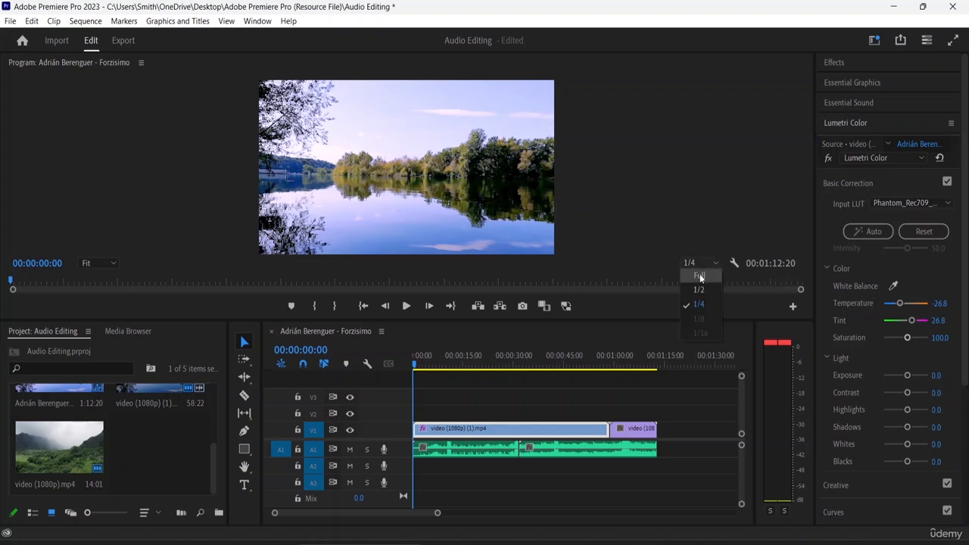
left_click(699, 276)
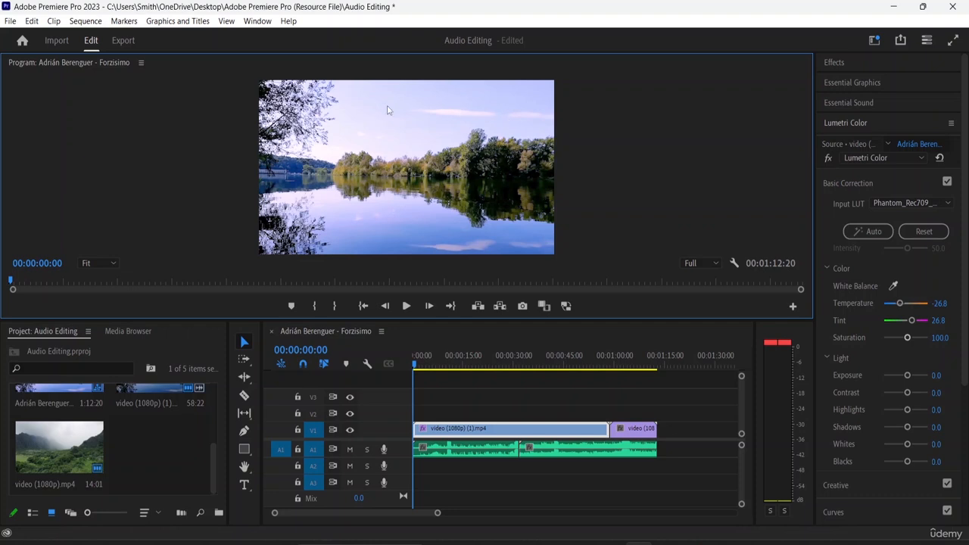
Apply the D-21_delogC_EI0200_B1 input LUT, and set Exposure to 1.5, Contrast to -43.7 and Highlights to -100
left_click(912, 203)
left_click(870, 348)
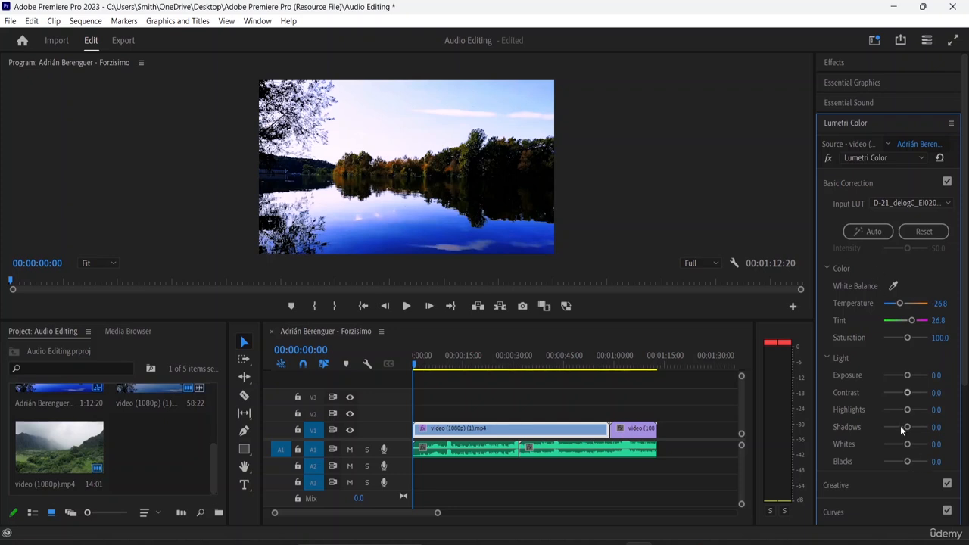
left_click_drag(911, 408, 911, 377)
scroll(908, 341, "down", 1)
scroll(907, 342, "up", 1)
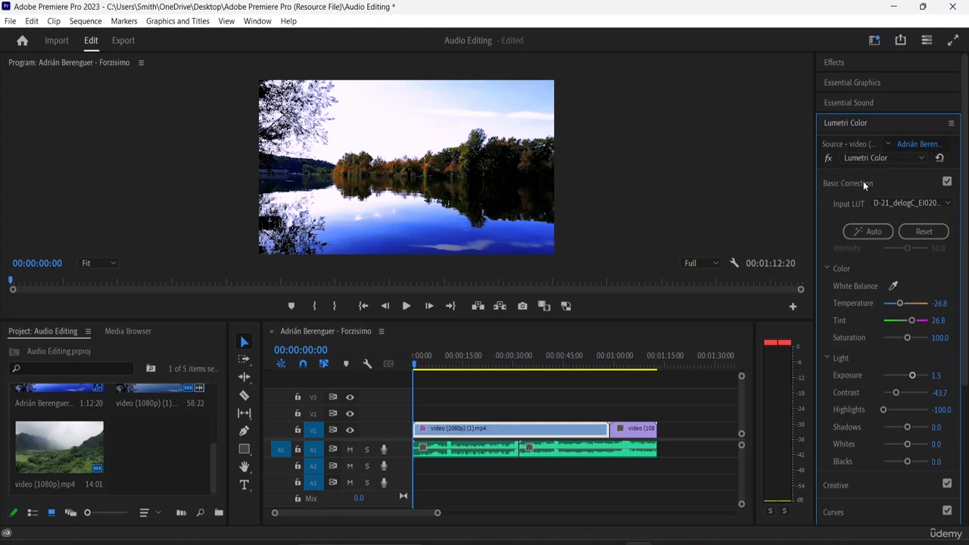
Reset the clip's Basic Correction color and light adjustments and set the input LUT to None
left_click(931, 233)
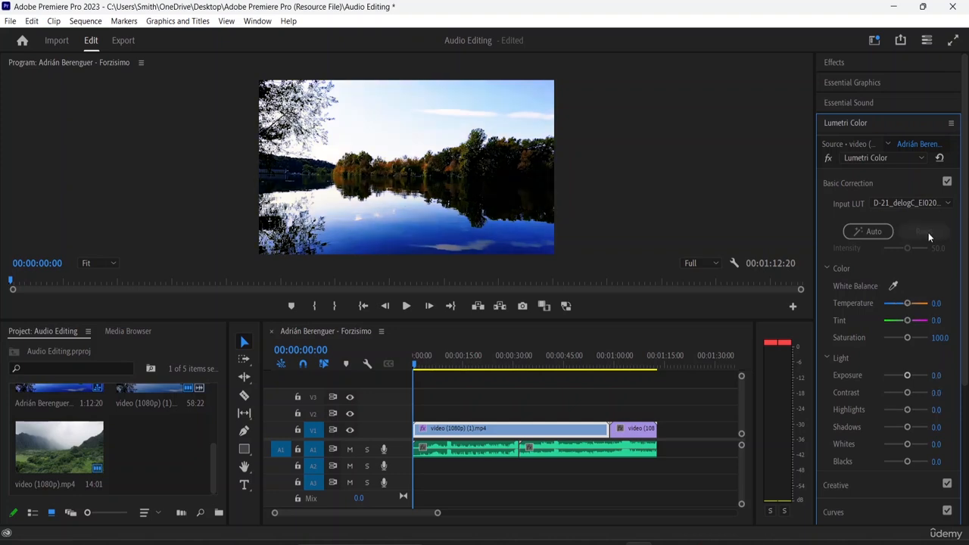
left_click(882, 203)
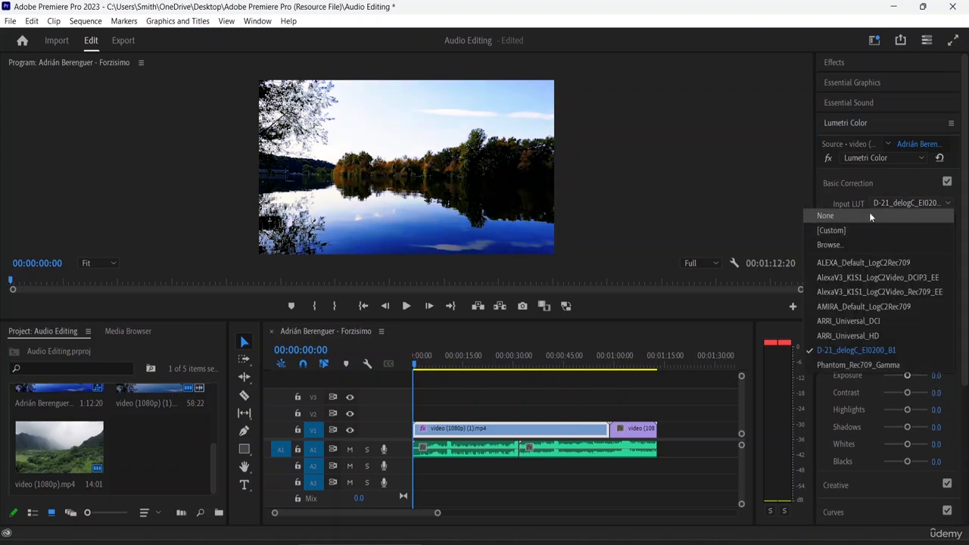
left_click(868, 213)
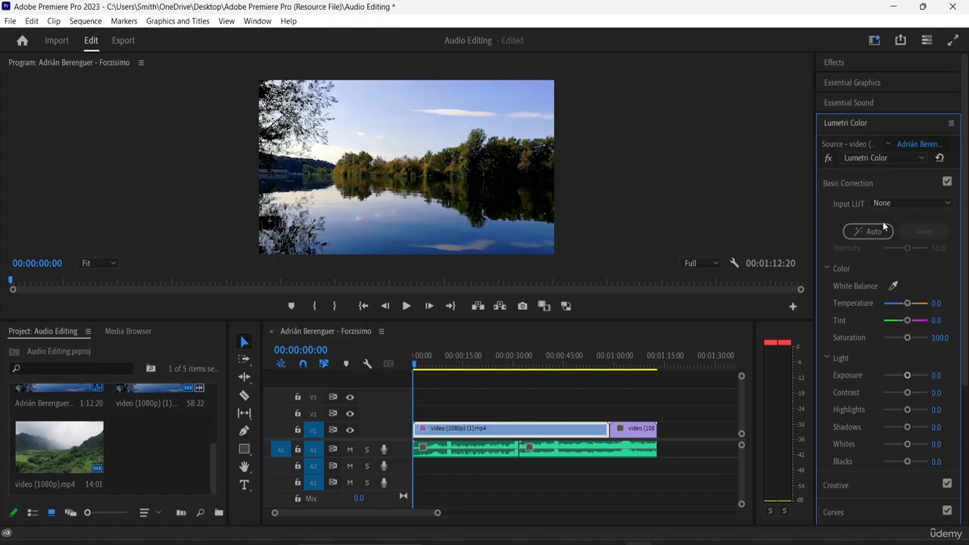
Collapse Basic Correction, expand Creative, and apply the Fuji ETERNA 250D Fuji 3510 look to the lake clip
left_click(848, 183)
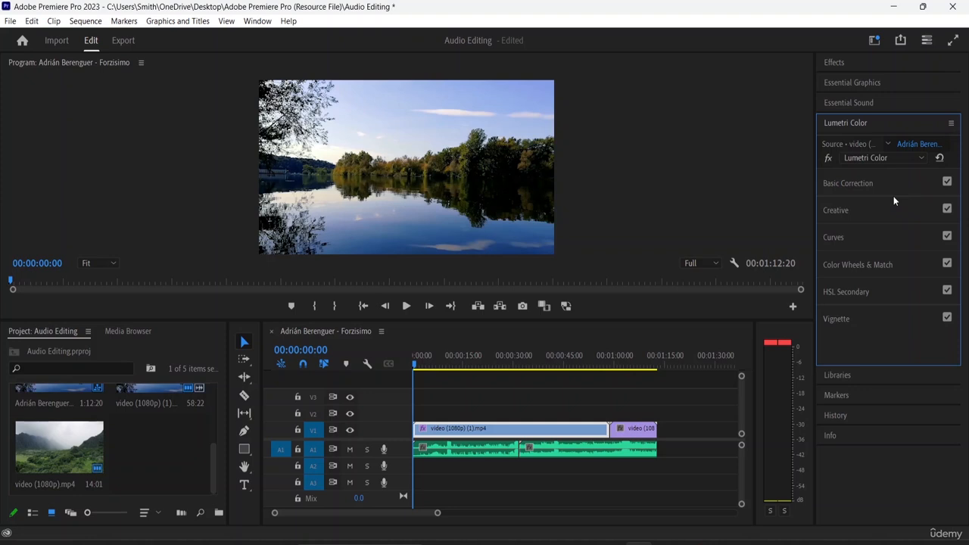
left_click(826, 211)
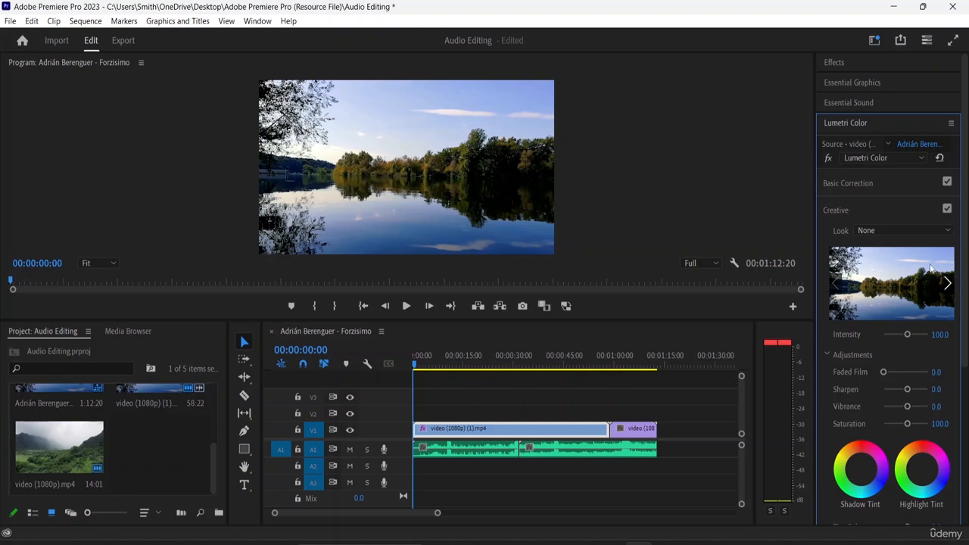
left_click(896, 229)
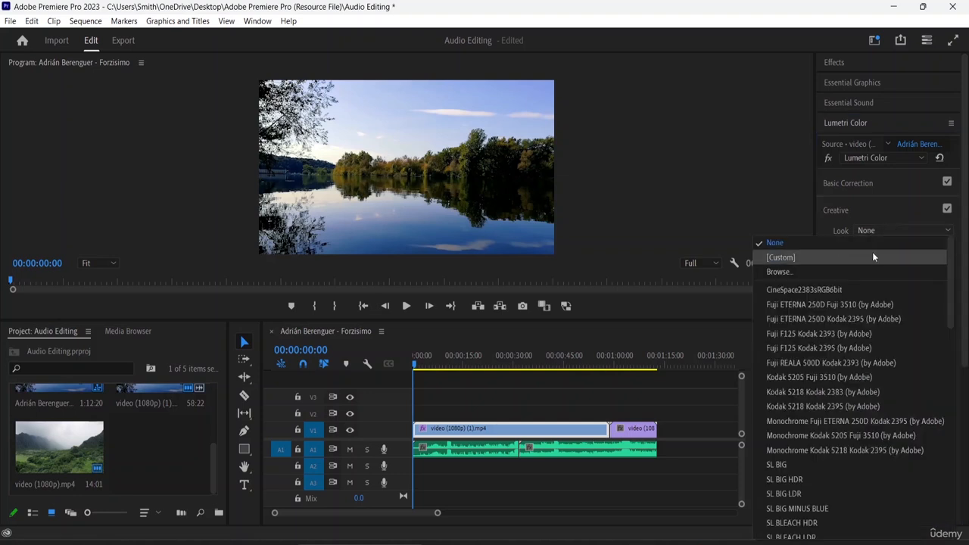
left_click(854, 303)
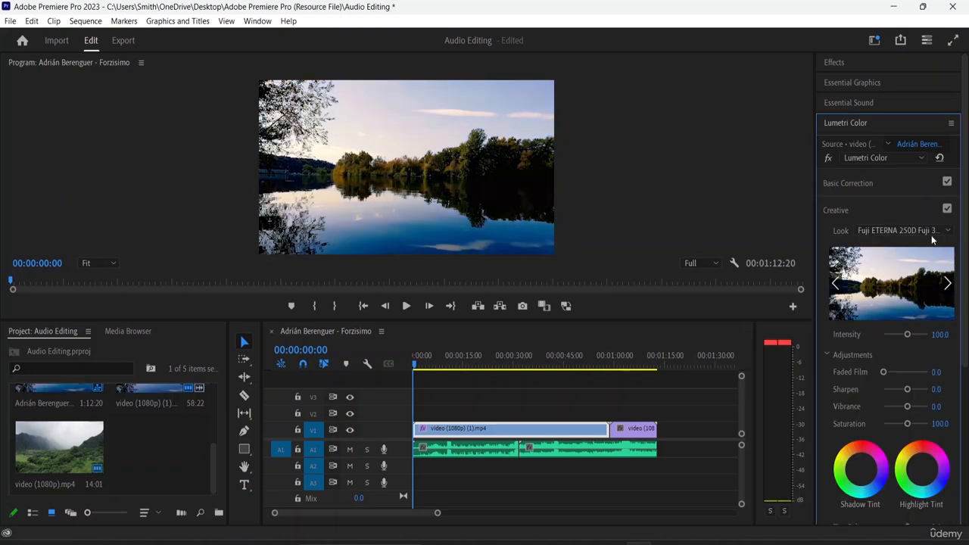
Preview the subsequent film looks for the lake clip and apply Kodak 5205 Fuji 3510 (by Adobe)
left_click(949, 283)
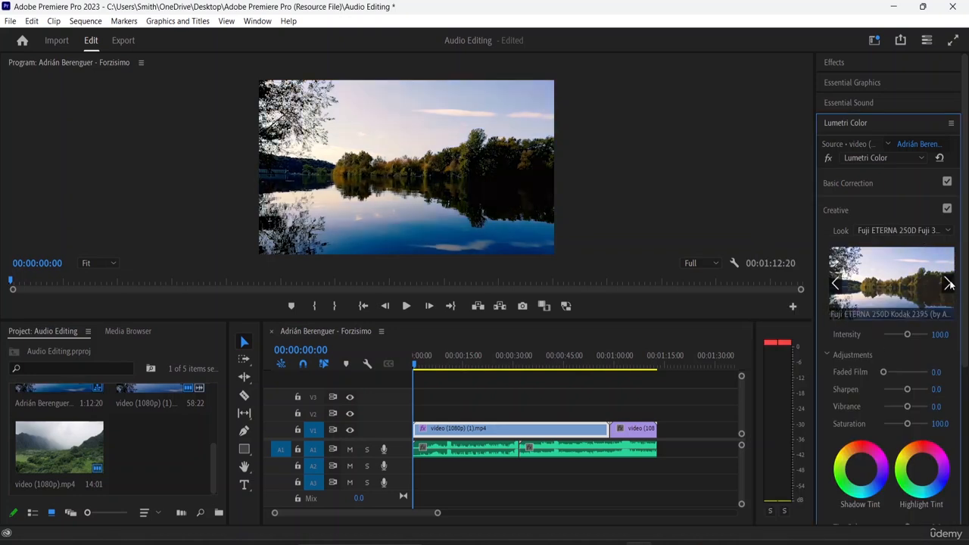
left_click(948, 283)
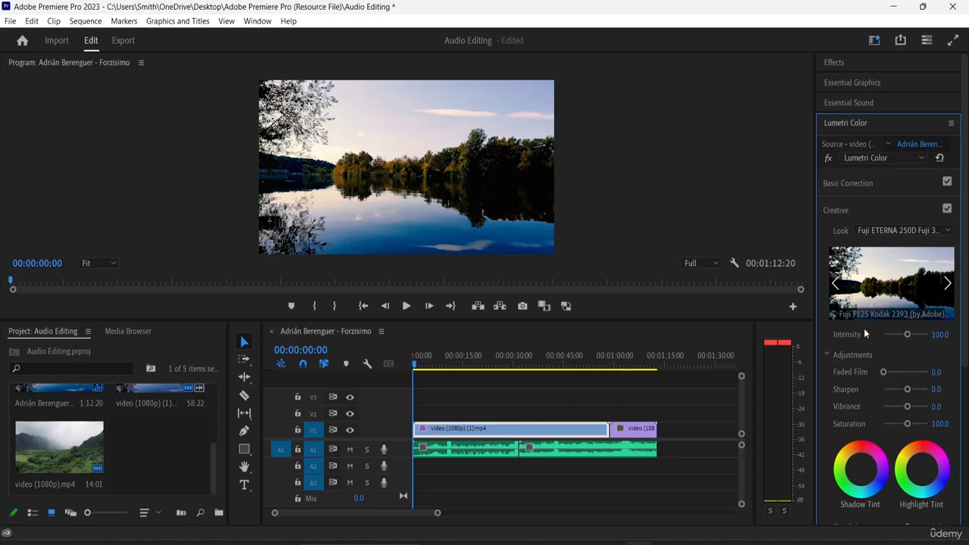
left_click(947, 283)
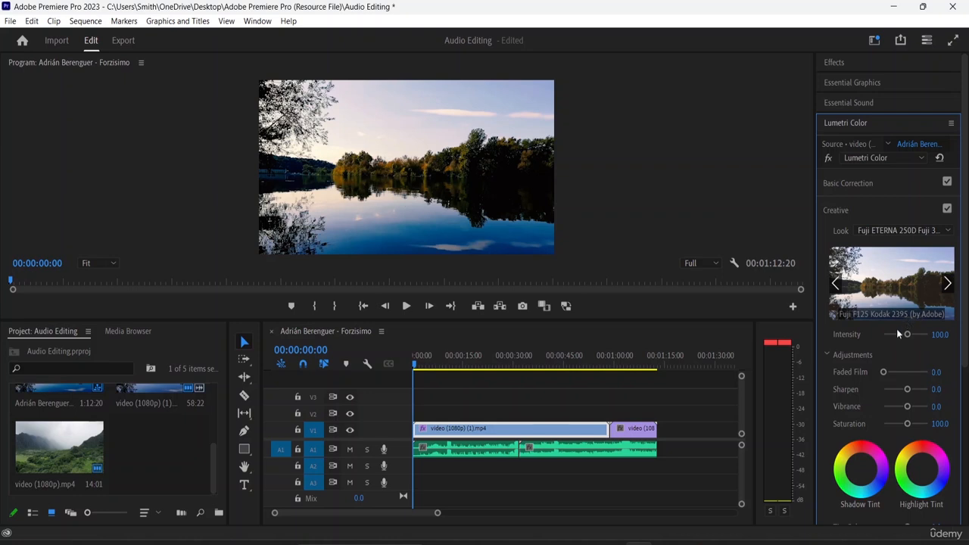
left_click(947, 283)
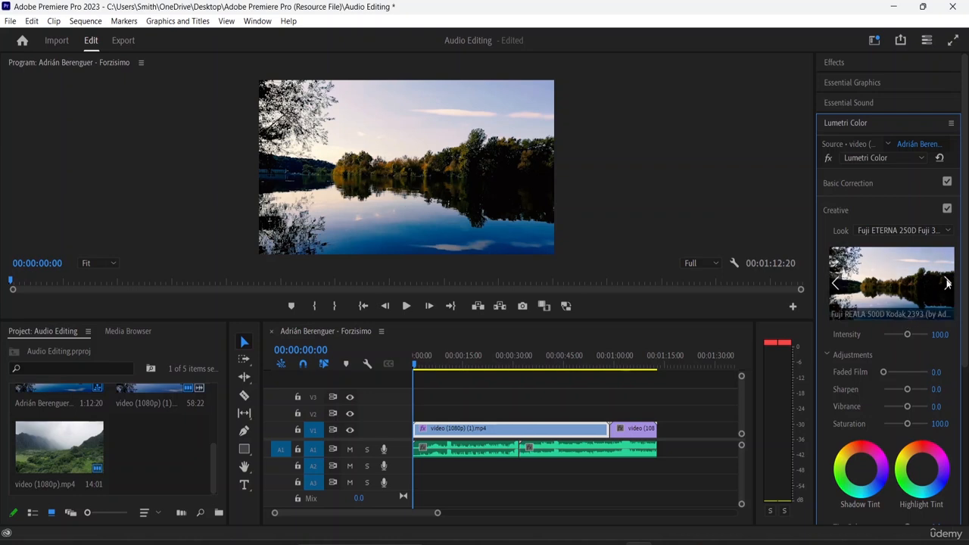
left_click(947, 283)
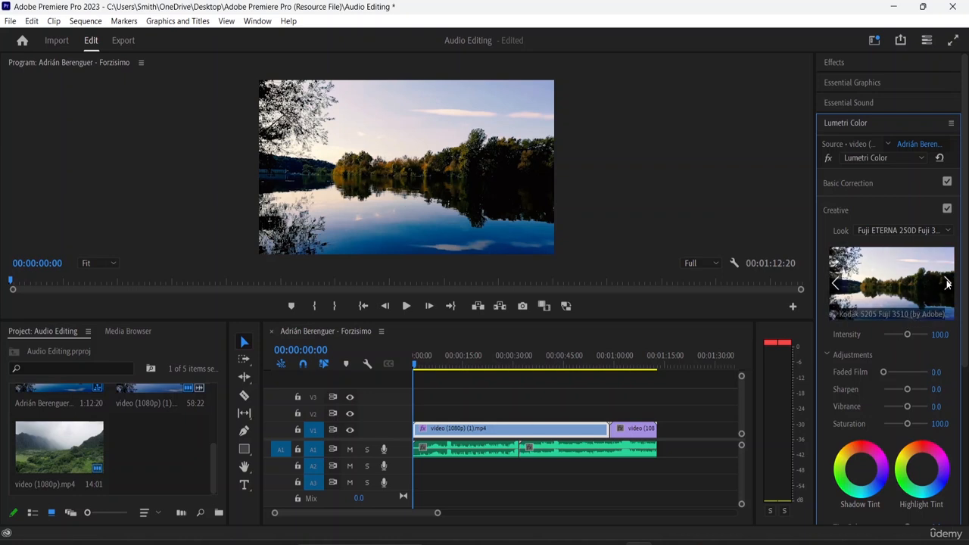
left_click(902, 288)
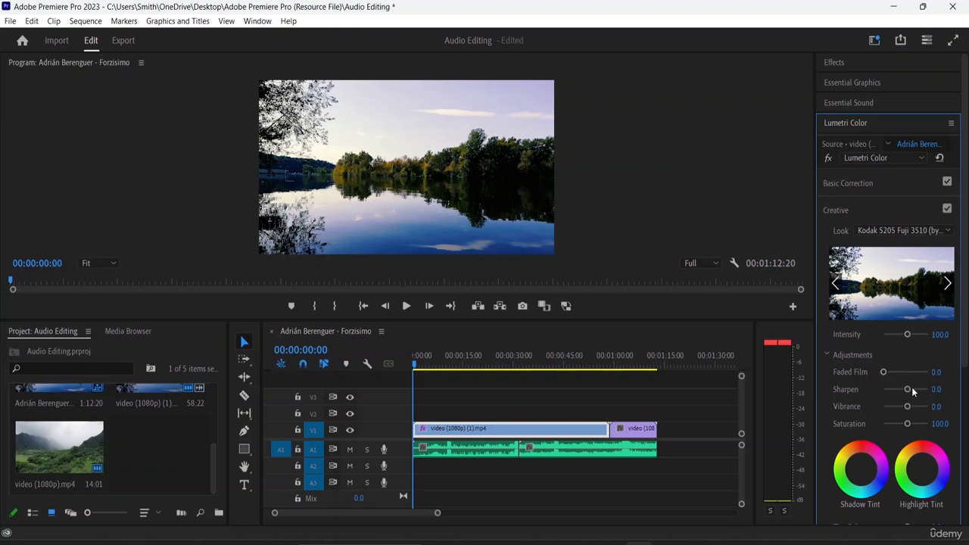
Set the Creative look's Intensity to 67.6, Faded Film to 26.8, Sharpen to -63.4, Vibrance to 26.8 and Saturation to 64.8
left_click_drag(907, 333, 869, 342)
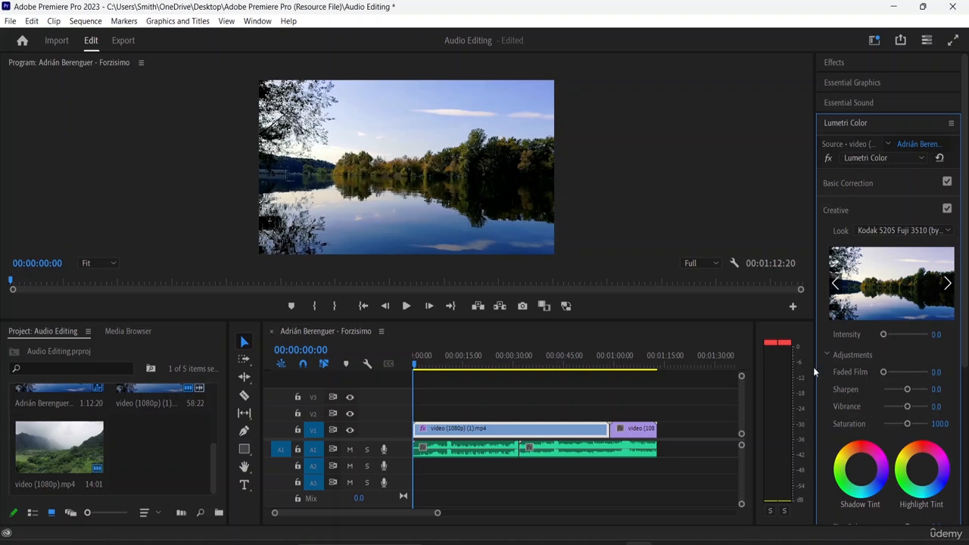
left_click(898, 334)
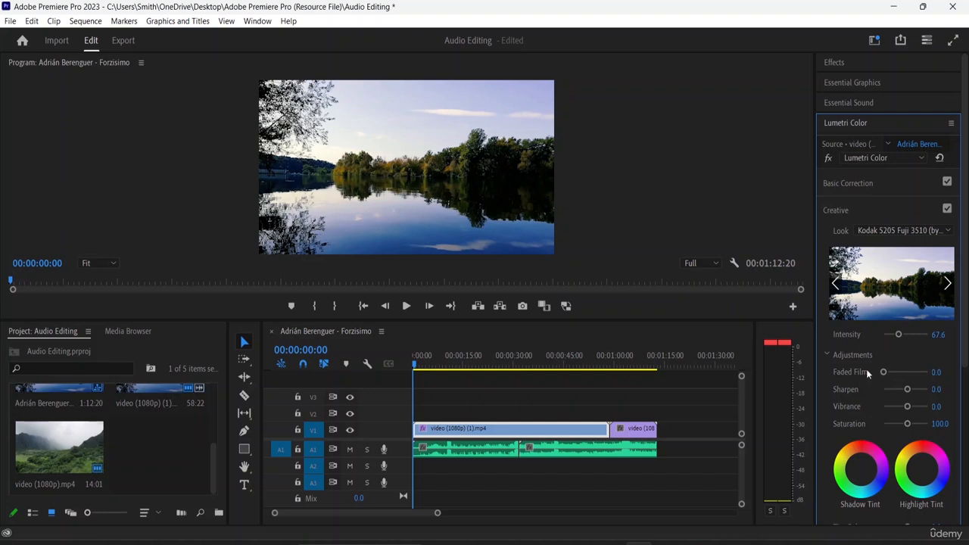
scroll(866, 370, "down", 2)
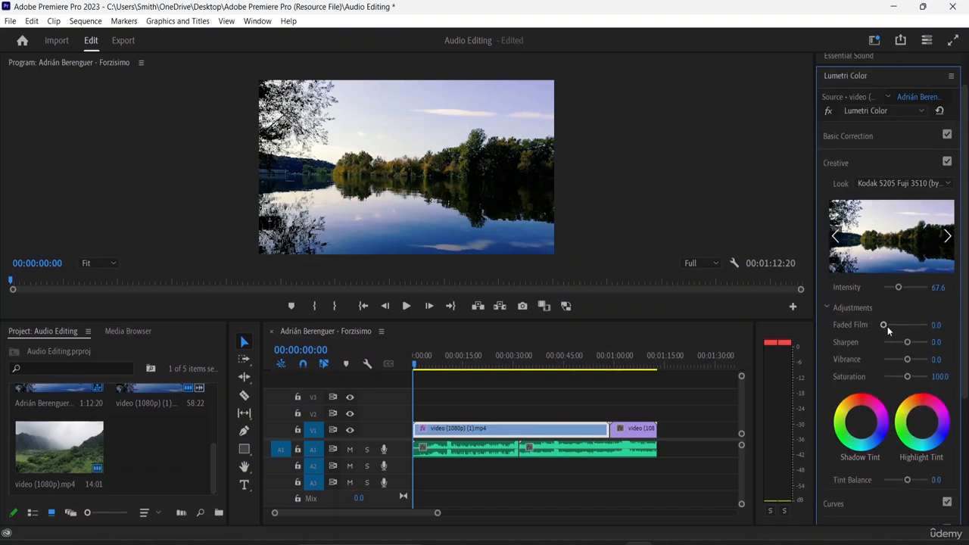
left_click_drag(883, 326, 890, 346)
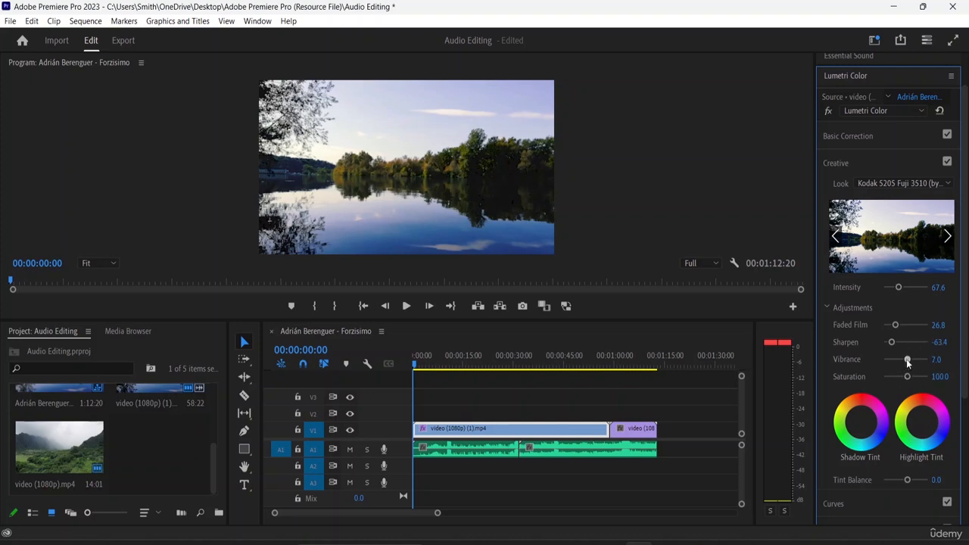
left_click_drag(907, 361, 898, 381)
Shift the Shadow Tint slightly off center, push the Highlight Tint toward magenta-purple, and set Tint Balance to 43.7
scroll(884, 394, "down", 1)
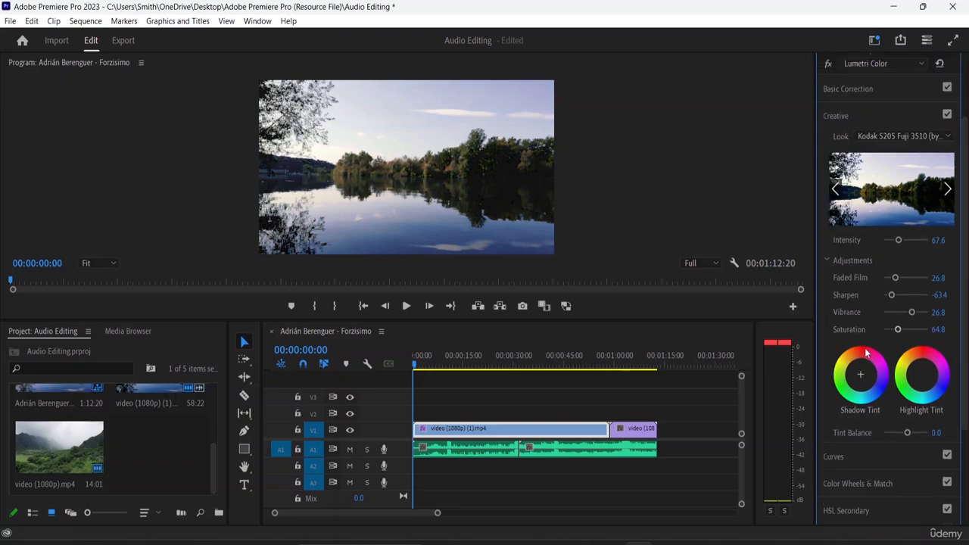
left_click(865, 353)
double_click(858, 375)
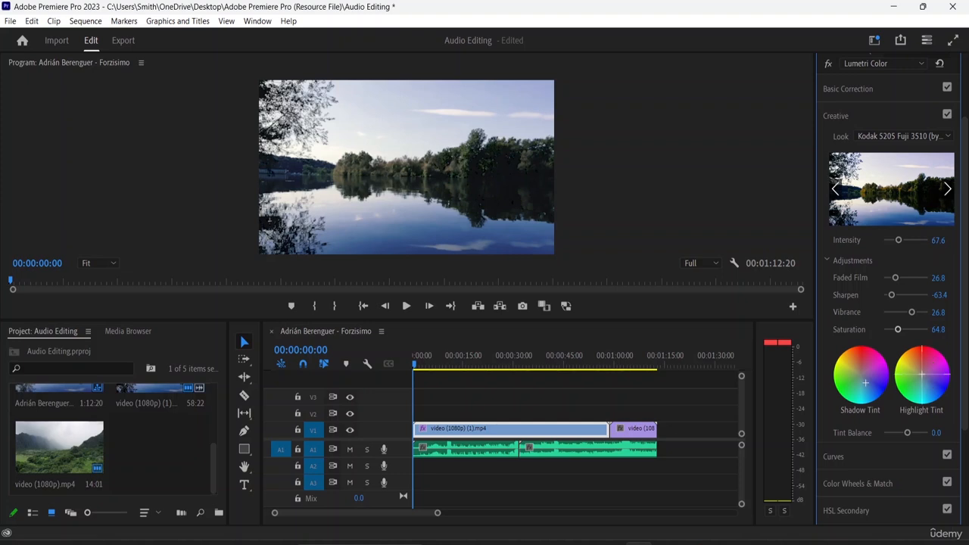
left_click_drag(921, 374, 939, 370)
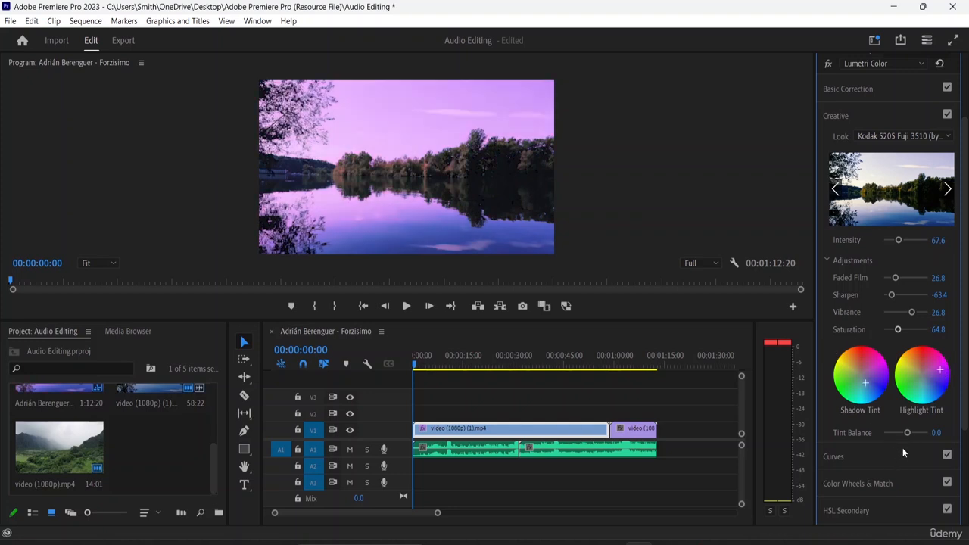
left_click_drag(902, 429, 921, 434)
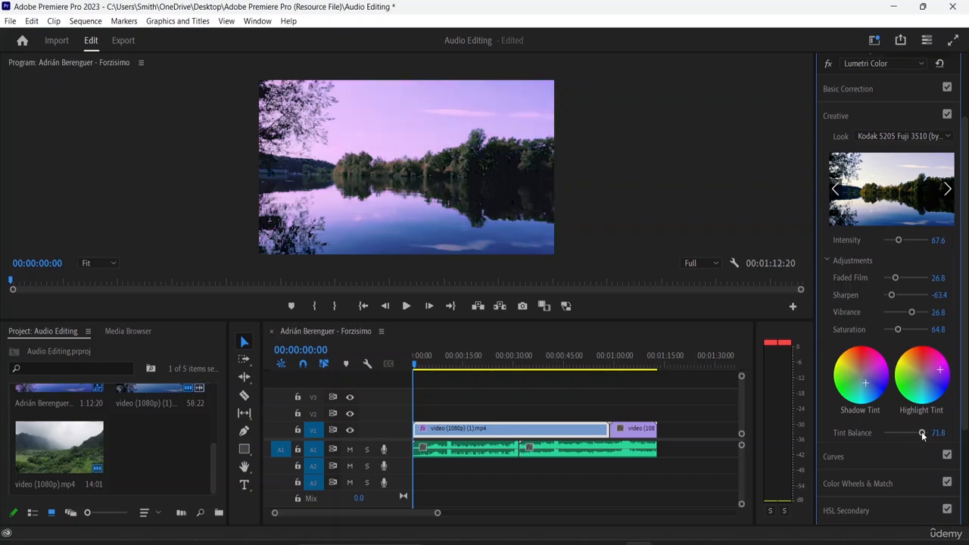
left_click_drag(921, 432, 915, 434)
Expand Curves, raise the midtones of the white RGB curve and pull down the midtones of the red curve
scroll(878, 435, "down", 1)
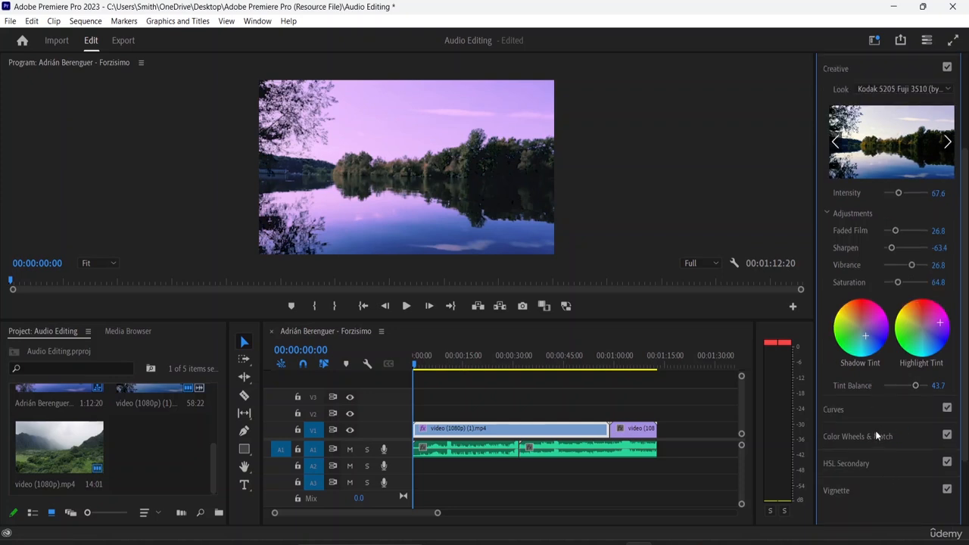
left_click(837, 412)
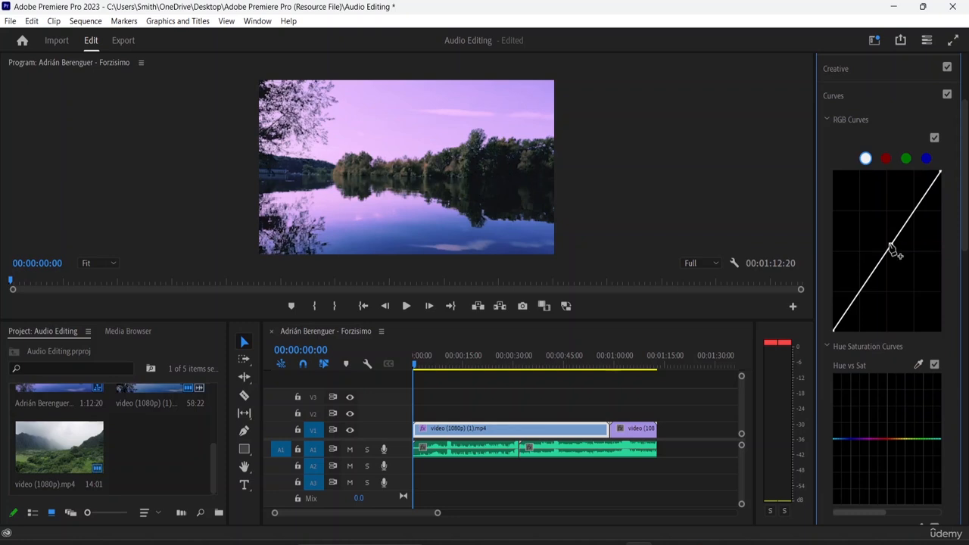
left_click_drag(890, 245, 870, 242)
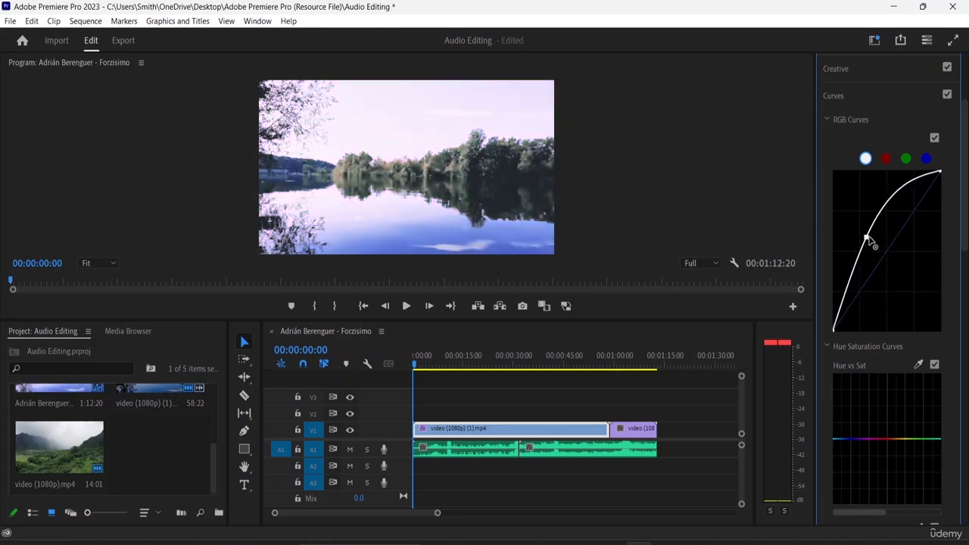
left_click(886, 158)
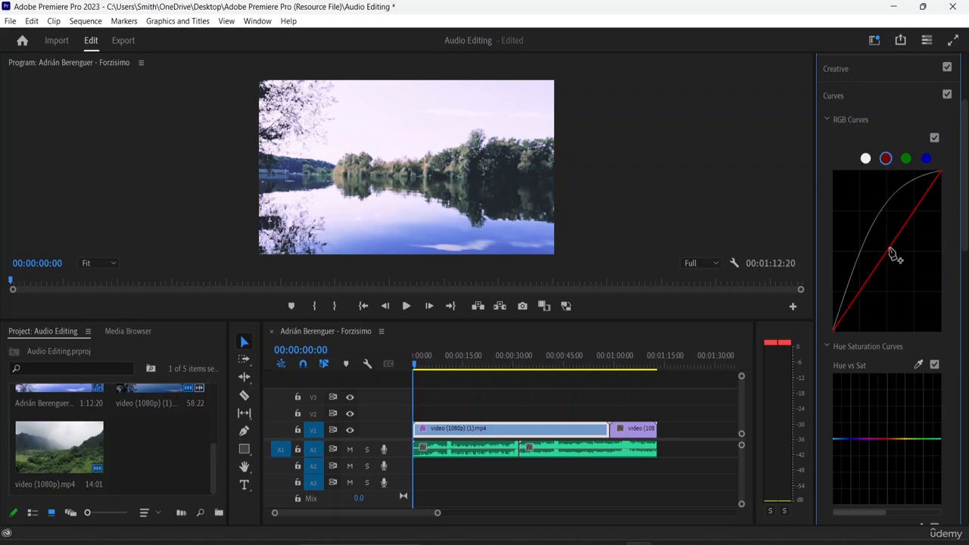
left_click_drag(890, 249, 922, 218)
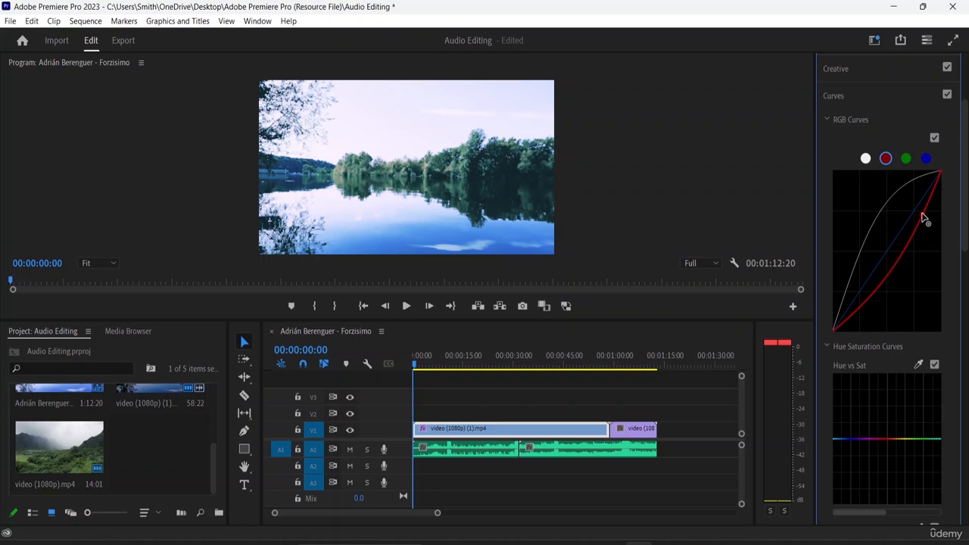
Raise the green and blue RGB curves slightly and lower the yellow-green saturation in the Hue vs Sat curve
left_click(905, 158)
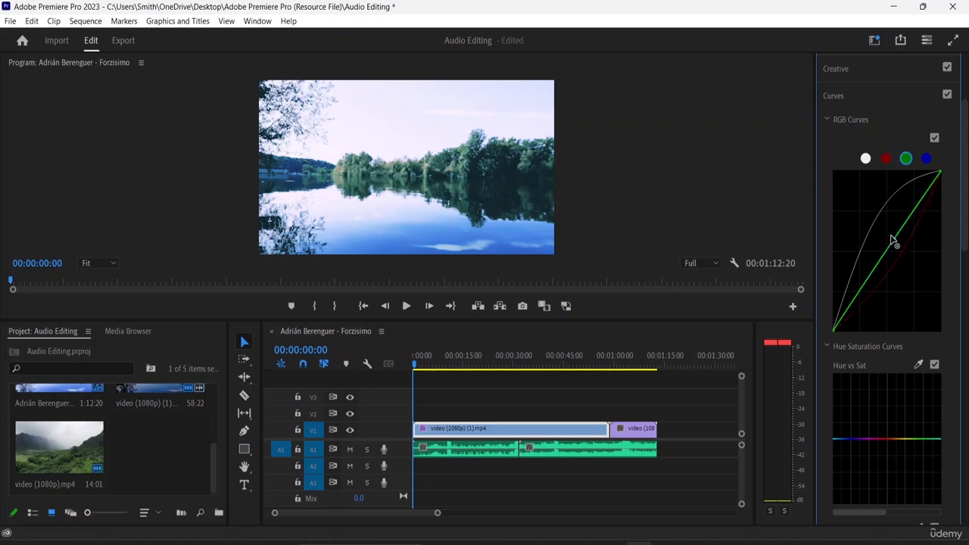
left_click_drag(893, 237, 887, 231)
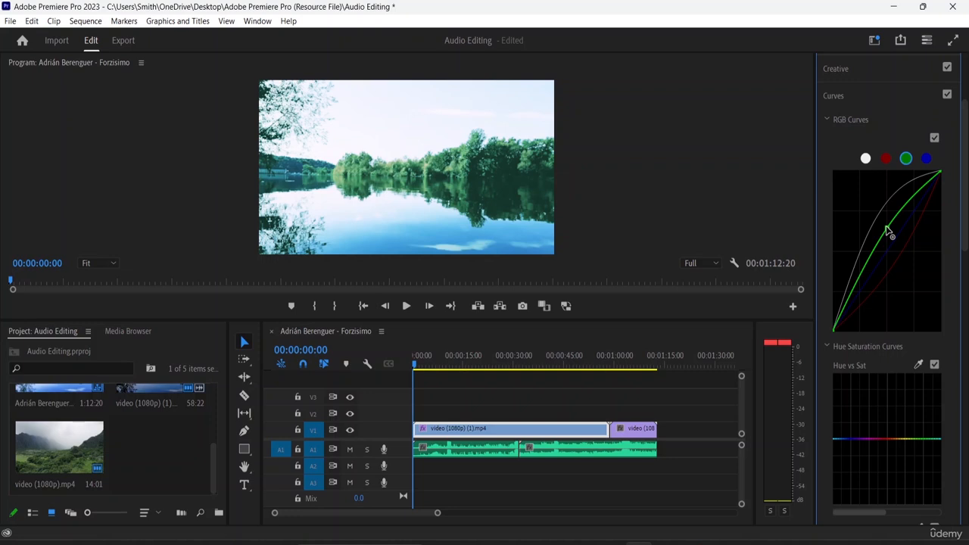
left_click(925, 158)
left_click_drag(898, 249, 888, 284)
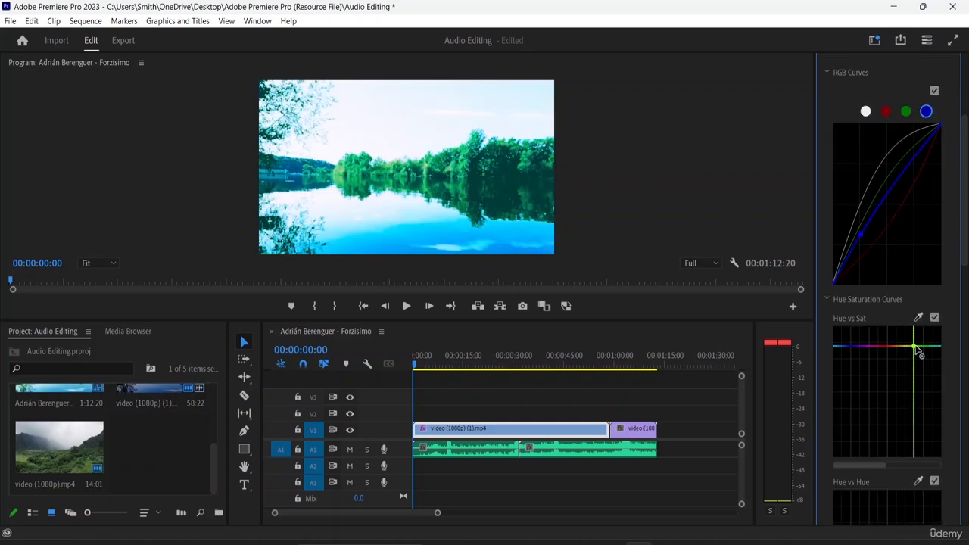
left_click(919, 362)
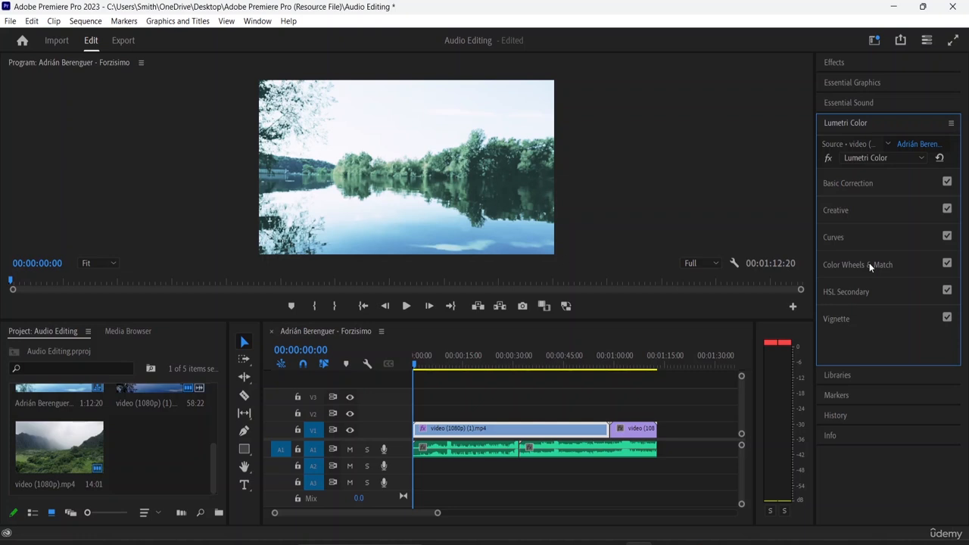
In HSL Secondary, try out the key's hue and luminance ranges and raise Denoise and Blur under Refine
left_click(870, 291)
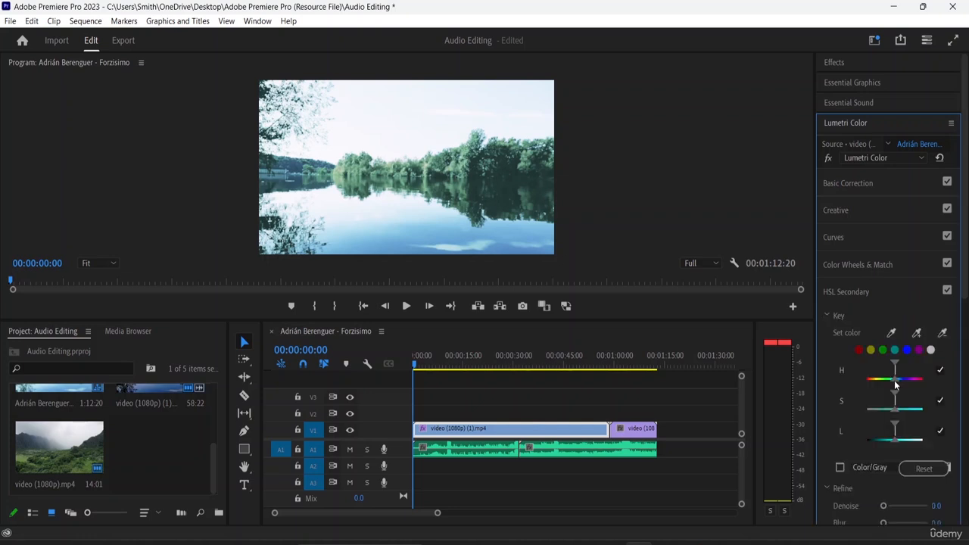
left_click_drag(895, 385, 885, 381)
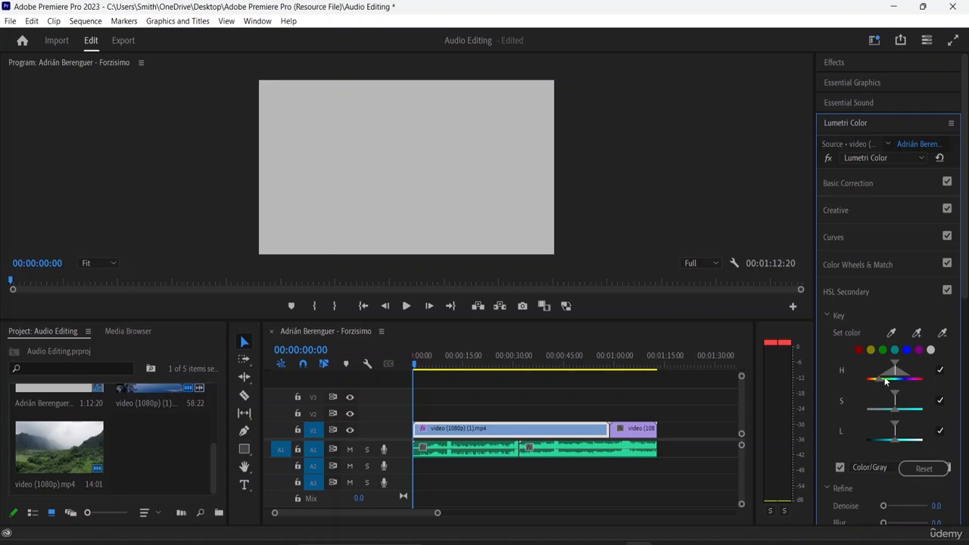
left_click_drag(885, 382, 893, 430)
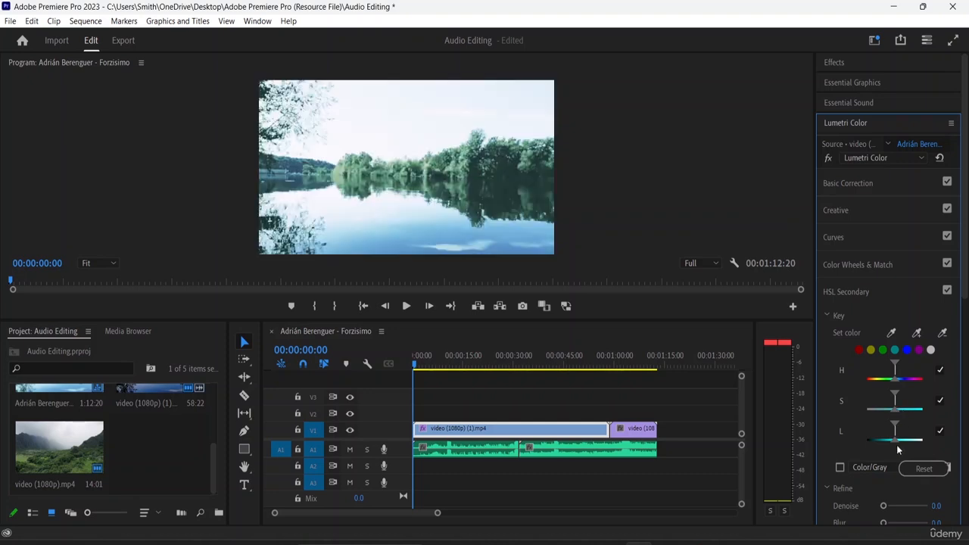
left_click(940, 432)
left_click(940, 431)
scroll(897, 431, "down", 1)
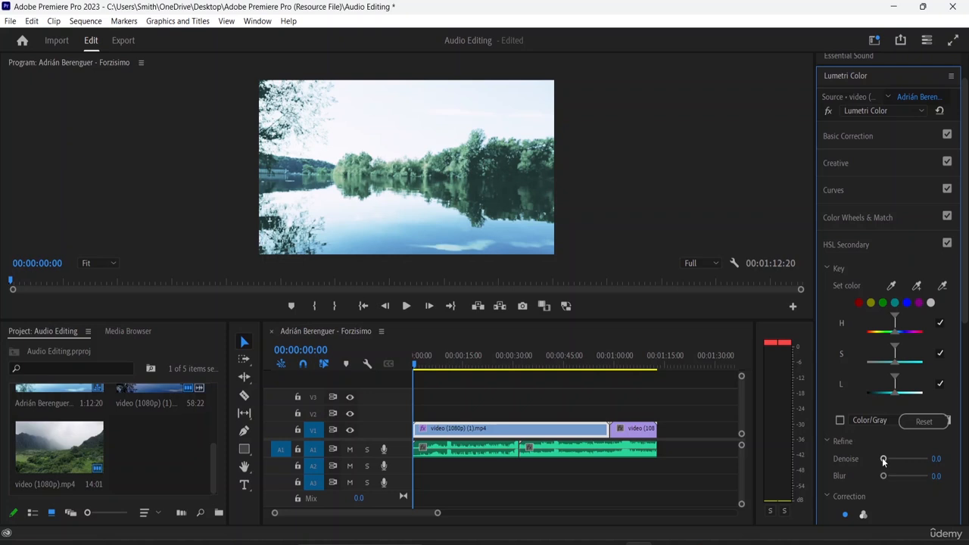
left_click_drag(883, 459, 895, 476)
left_click(844, 245)
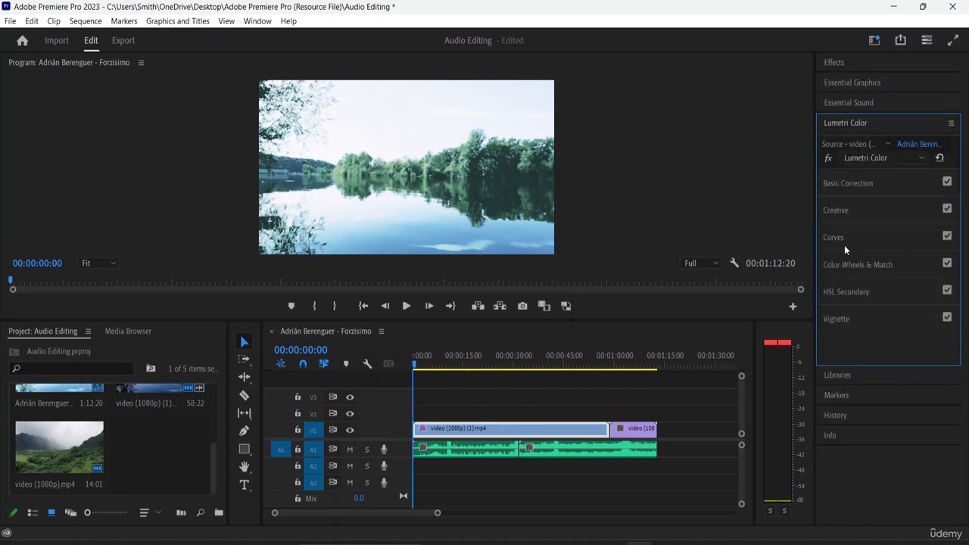
Add a dark vignette with Amount -3.0, Midpoint 8.5, Roundness 32.4 and Feather 73.2
left_click(836, 319)
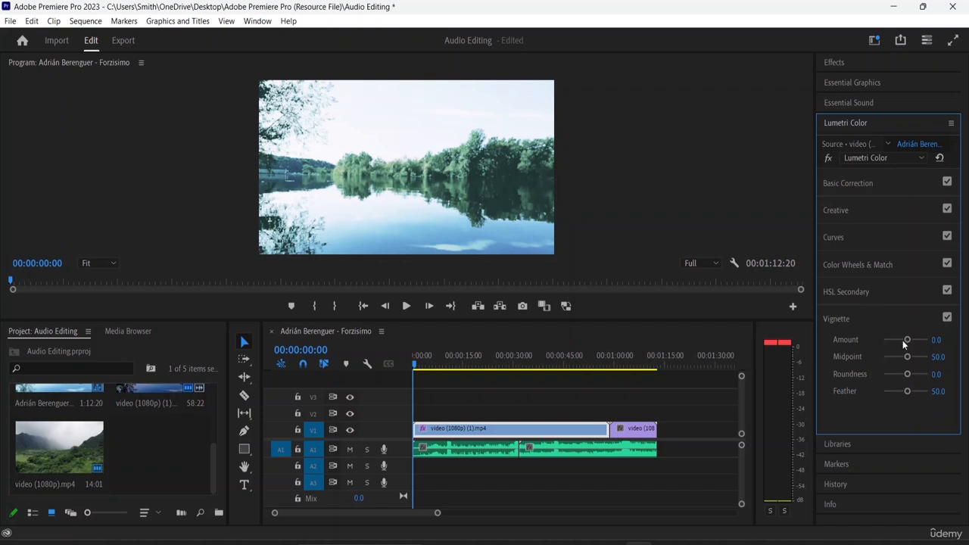
left_click_drag(907, 340, 872, 347)
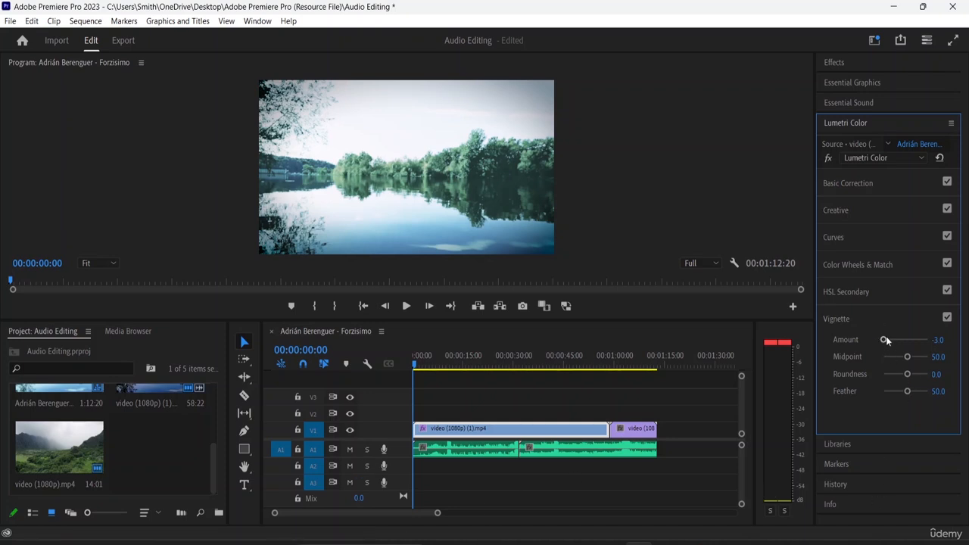
left_click_drag(882, 342, 882, 362)
left_click_drag(906, 357, 868, 390)
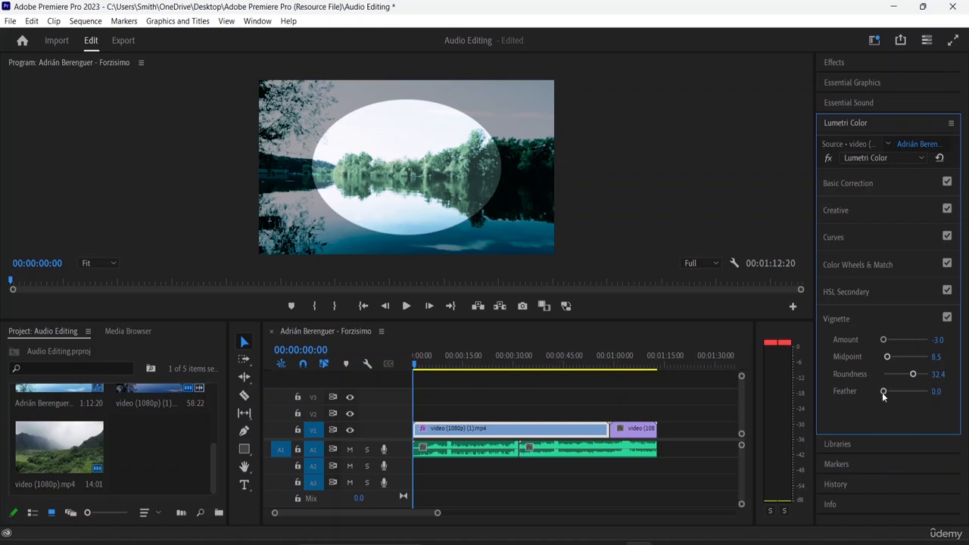
left_click_drag(882, 392, 916, 392)
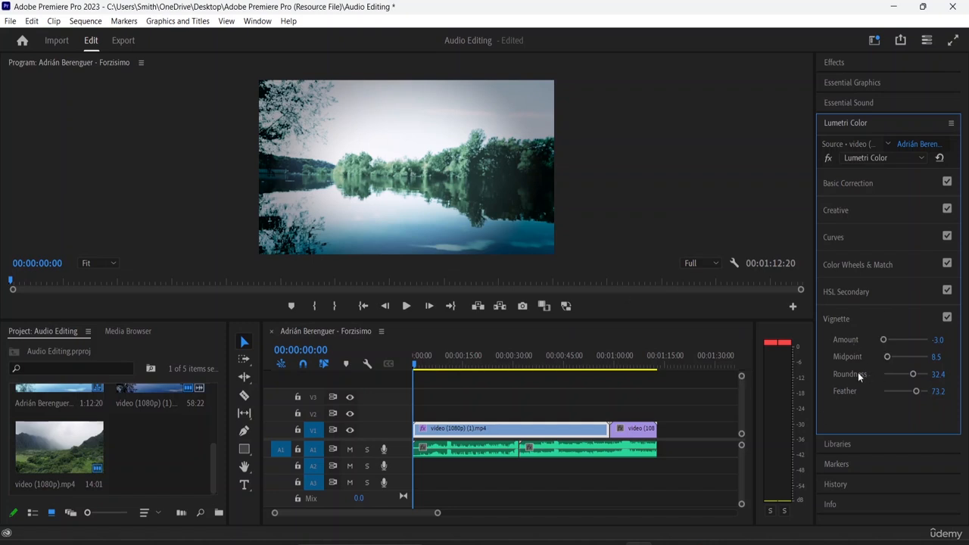
left_click(840, 318)
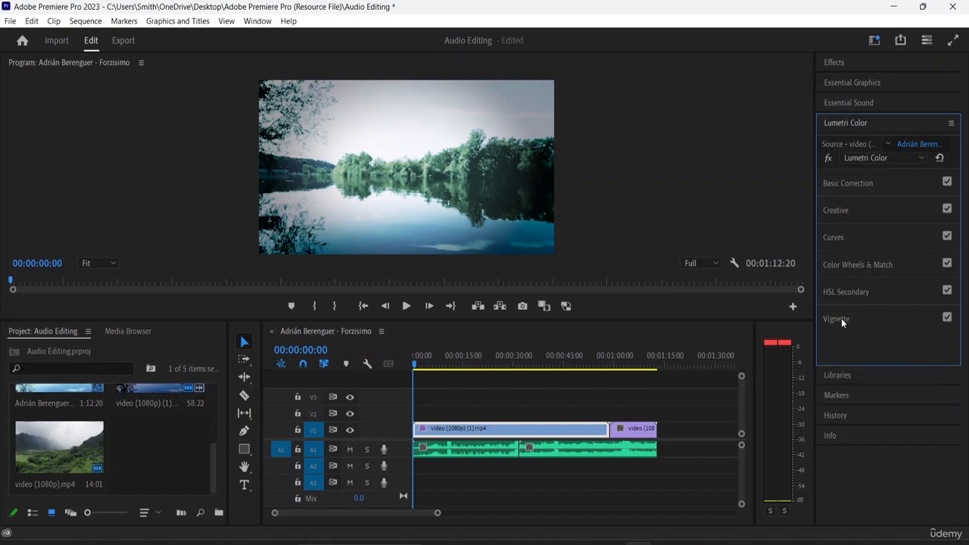
Reopen the Creative section to review its settings and set the Program monitor's playback resolution to 1/4
left_click(840, 211)
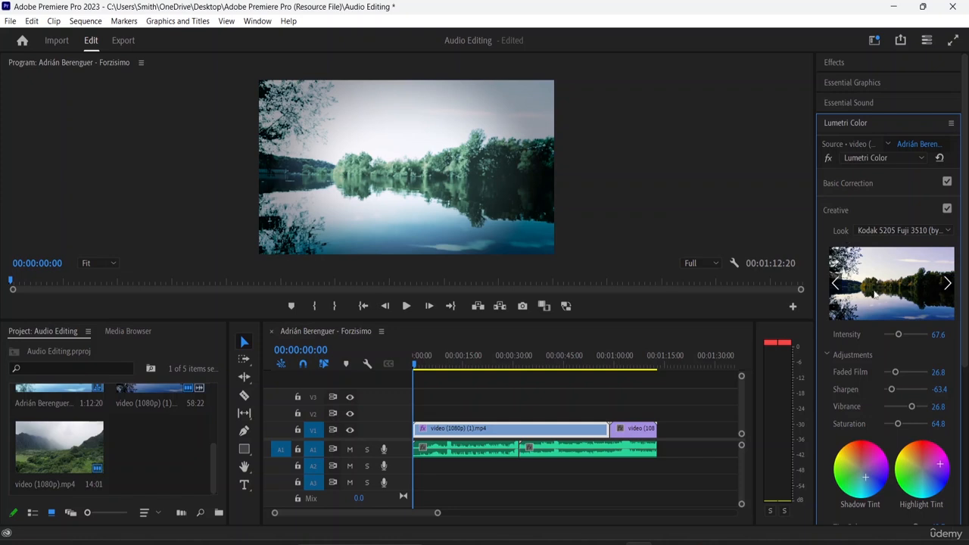
scroll(887, 383, "down", 1)
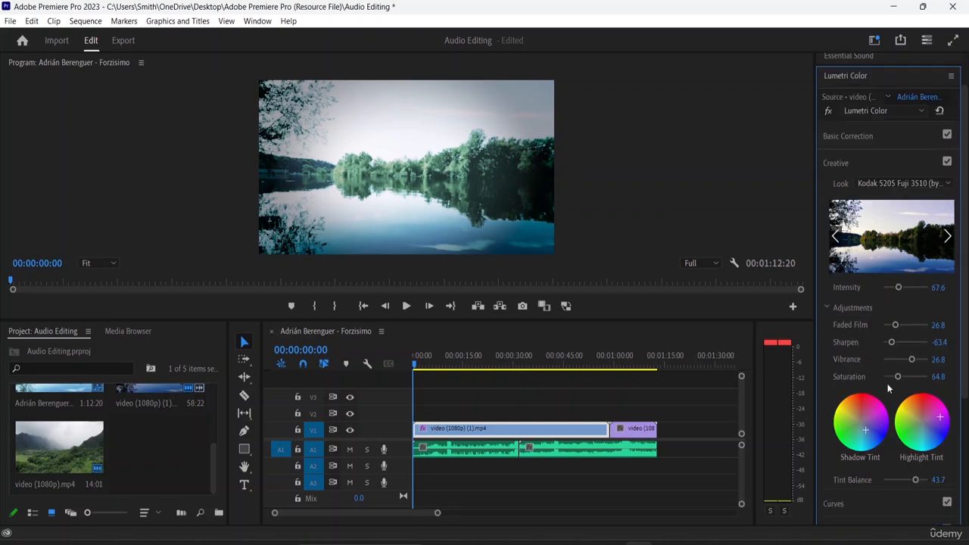
scroll(881, 420, "down", 2)
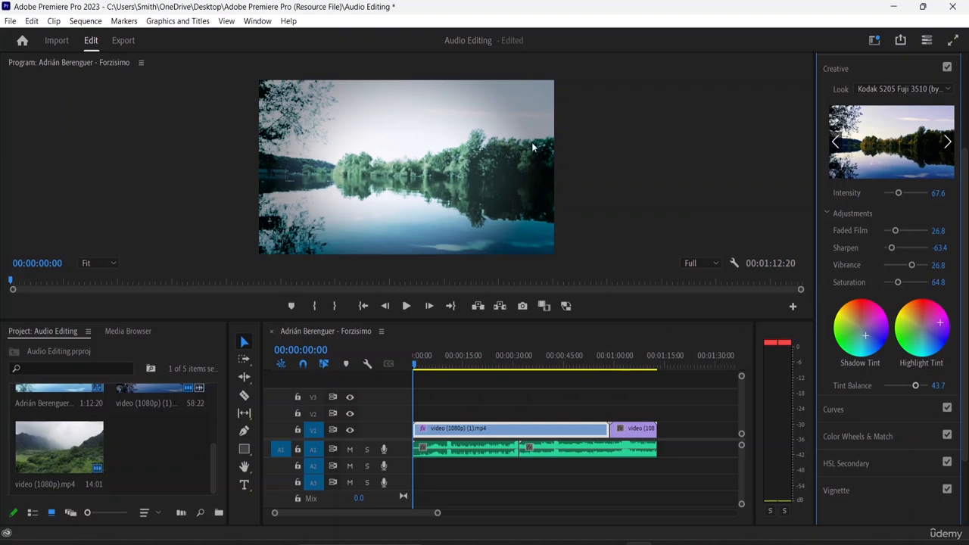
left_click(713, 264)
left_click(698, 304)
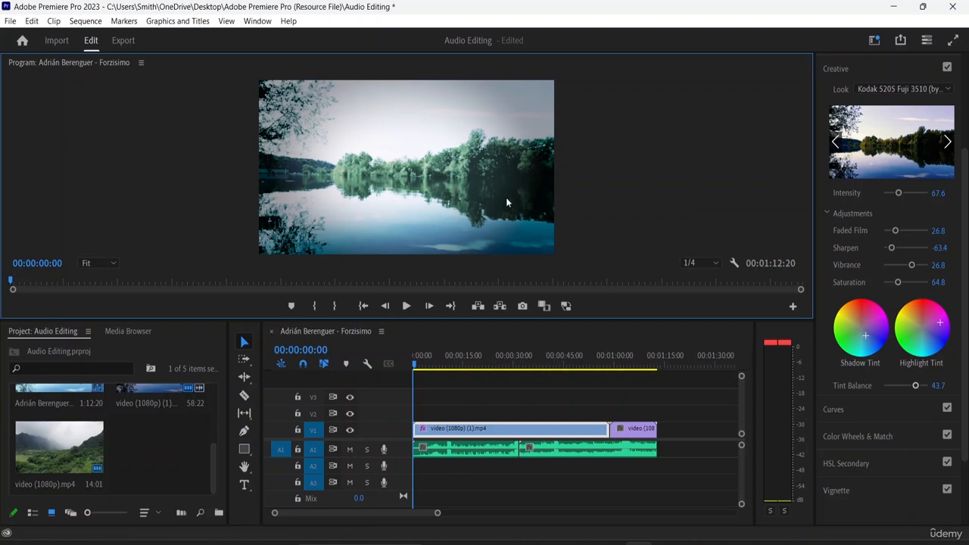
Display the Program monitor in Comparison View with the reference and current frames in a vertical split
left_click(227, 21)
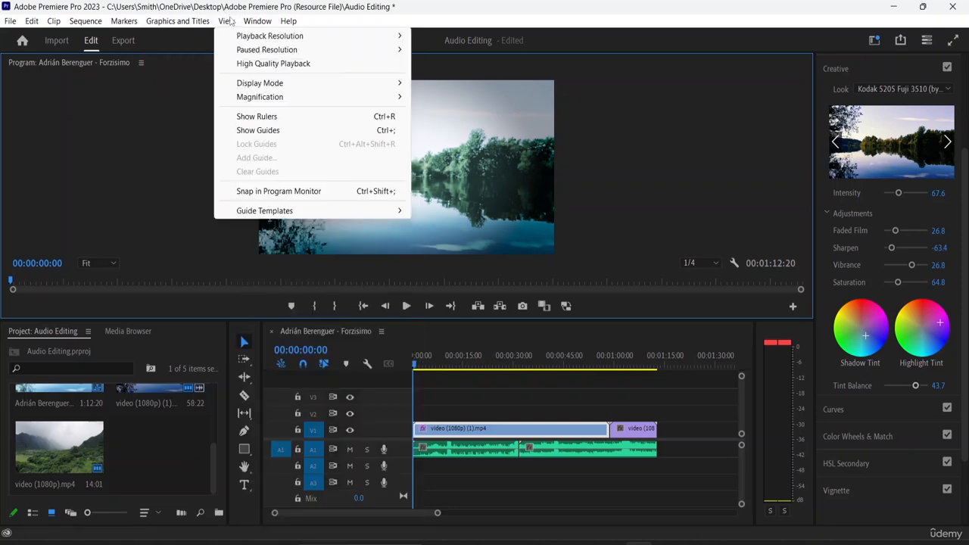
mouse_move(245, 85)
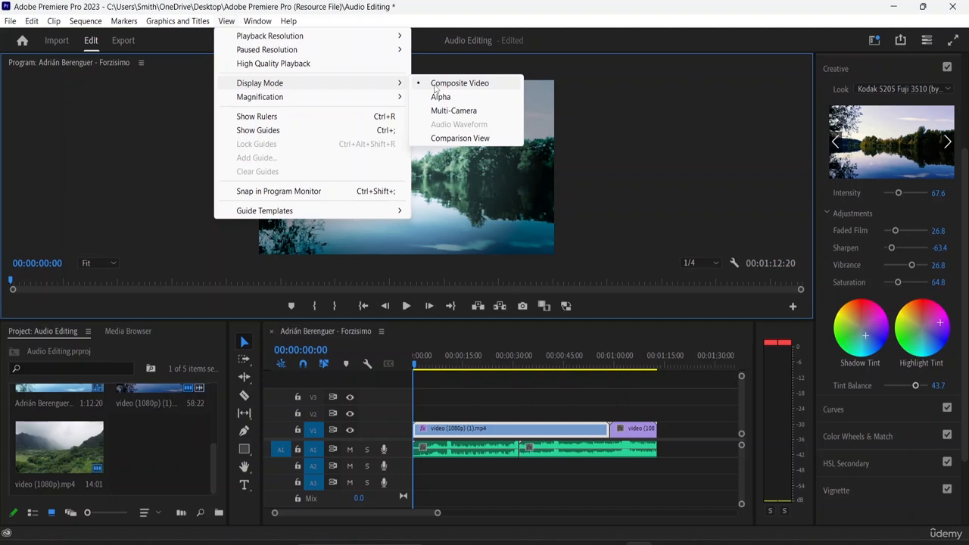
left_click(460, 138)
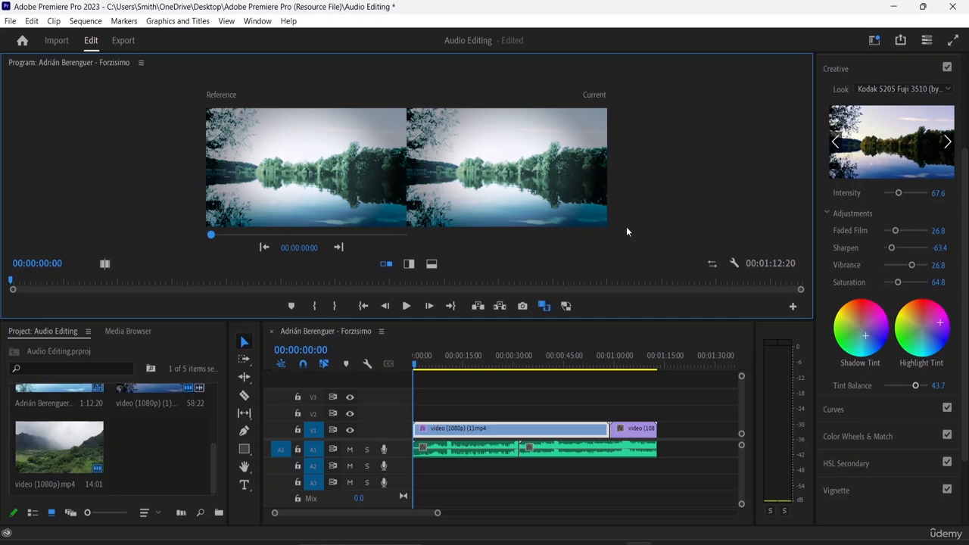
left_click(409, 263)
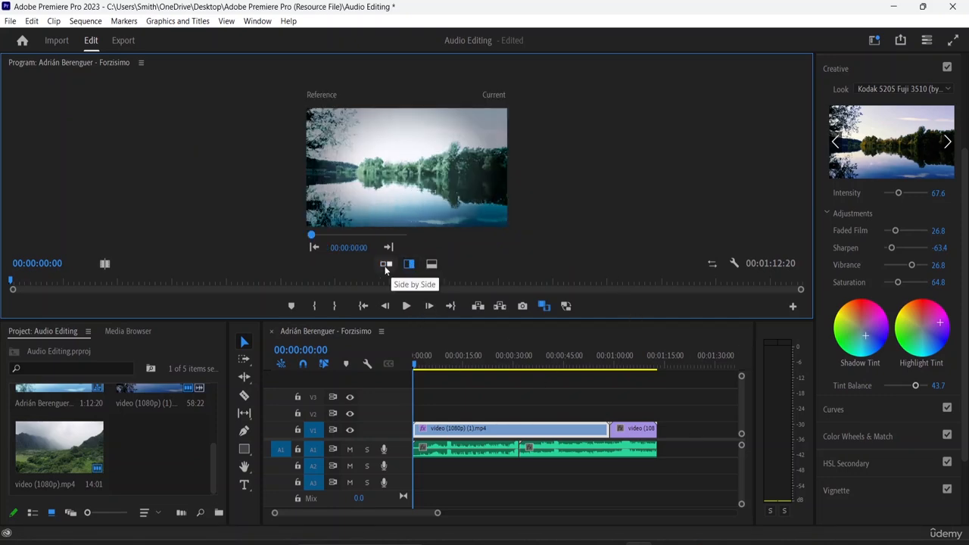
Arrange the comparison frames side by side and apply the Kodak 5218 Kodak 2383 look to the lake clip
left_click(384, 264)
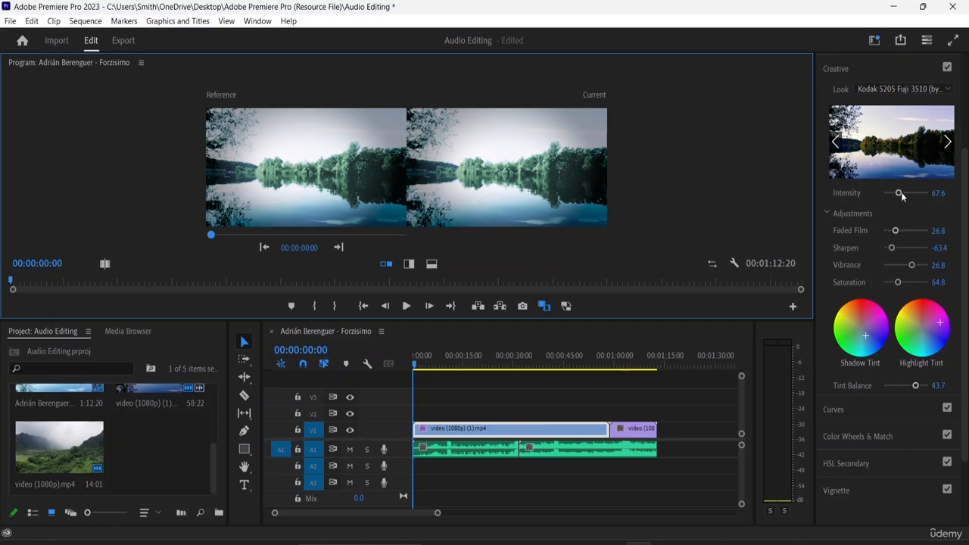
left_click(939, 89)
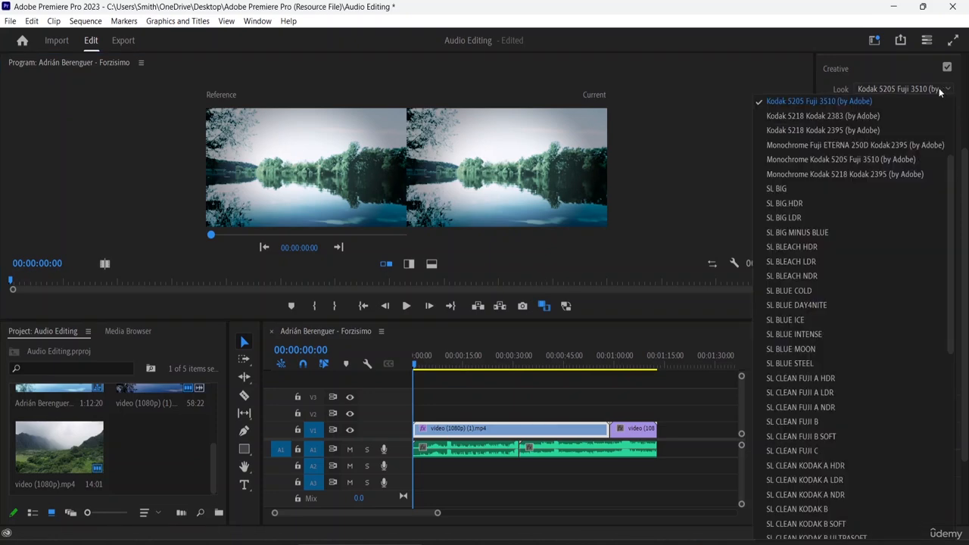
left_click(853, 103)
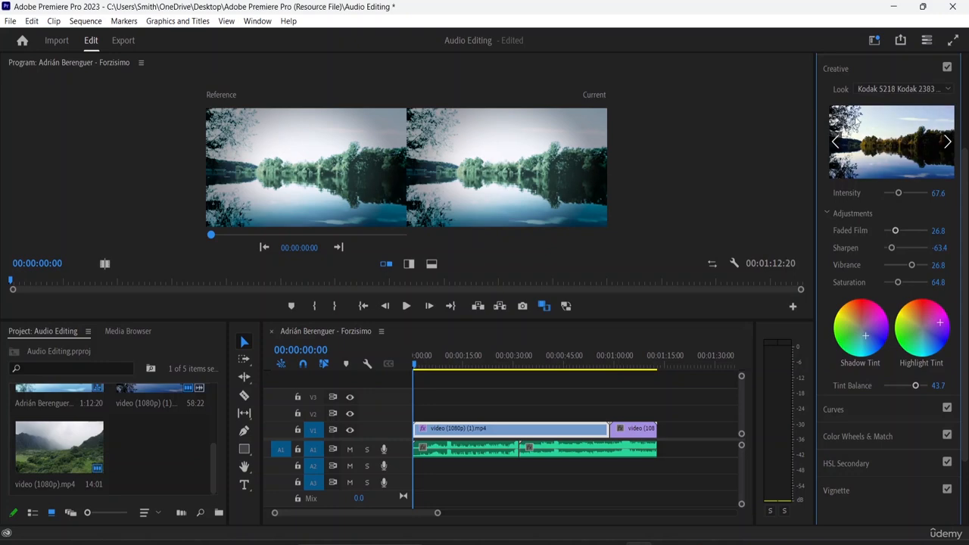
Change the clip's Creative look to SL GOLD RUSH HDR
left_click(941, 90)
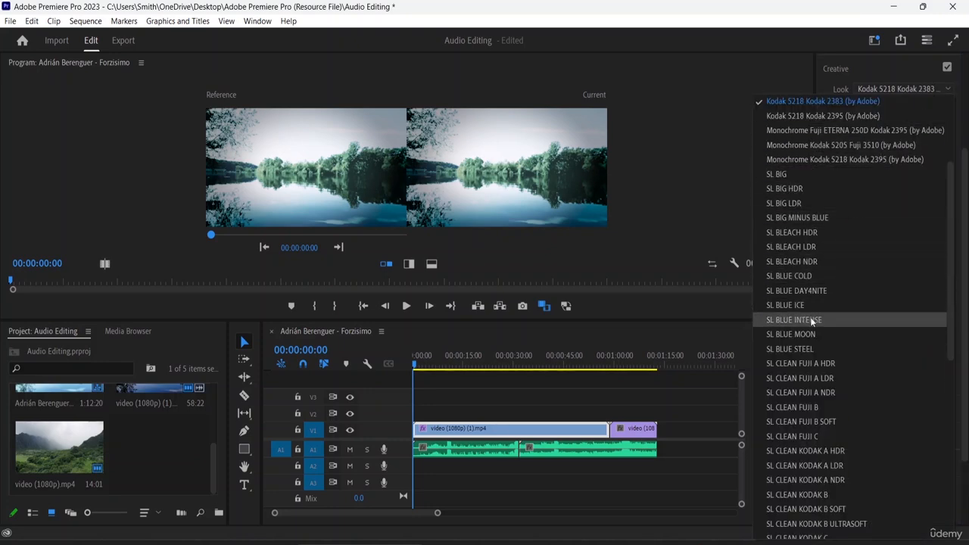
scroll(801, 385, "down", 5)
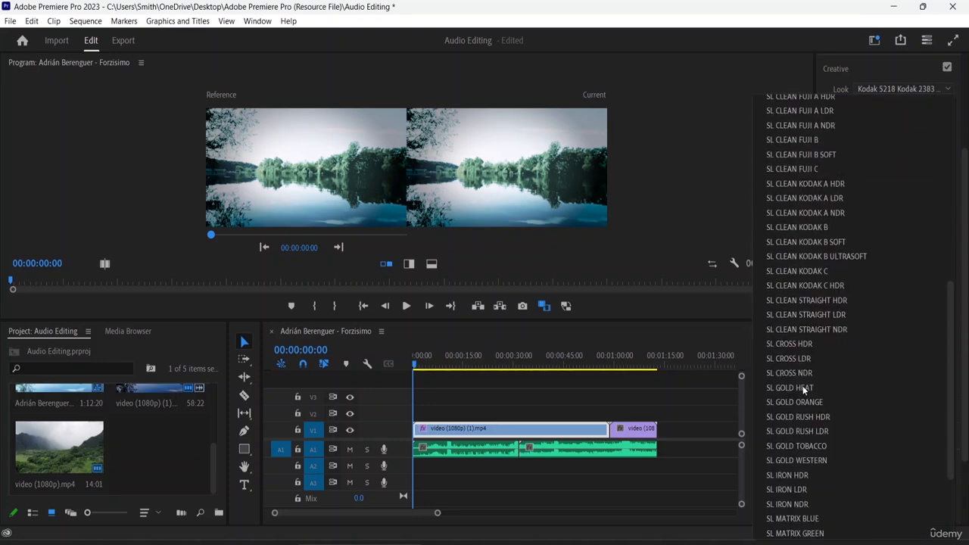
left_click(784, 422)
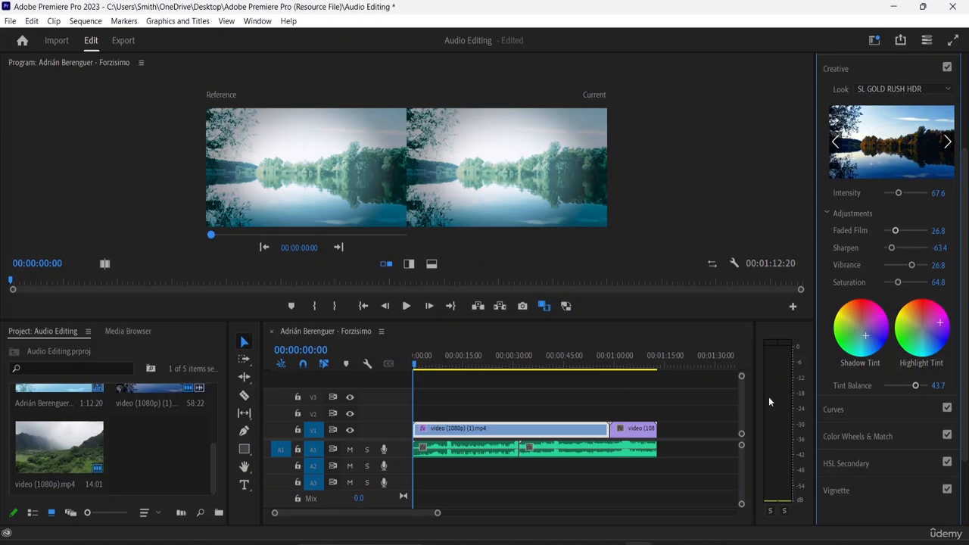
Return the Program monitor from Comparison View to the single-frame display and pause playback at 00:00:41:07
left_click(515, 158)
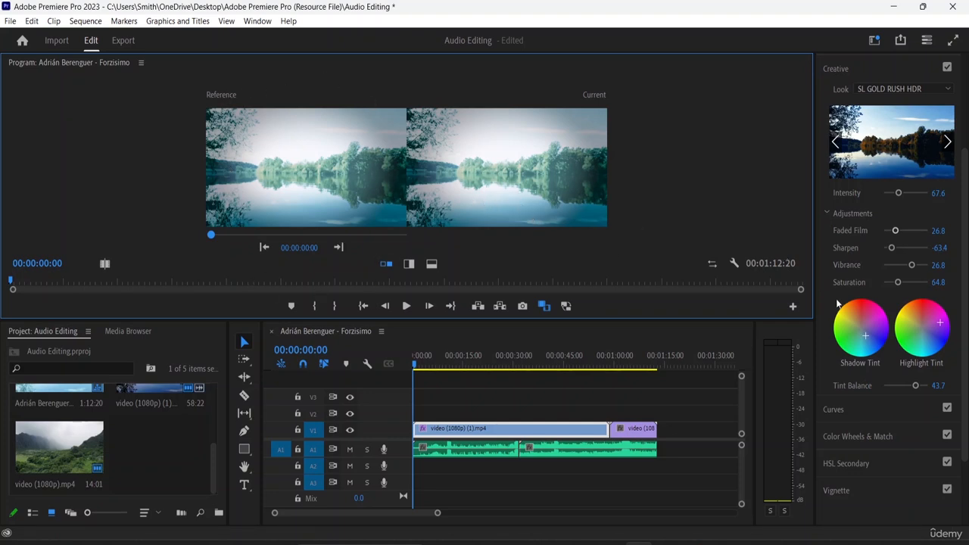
left_click(914, 83)
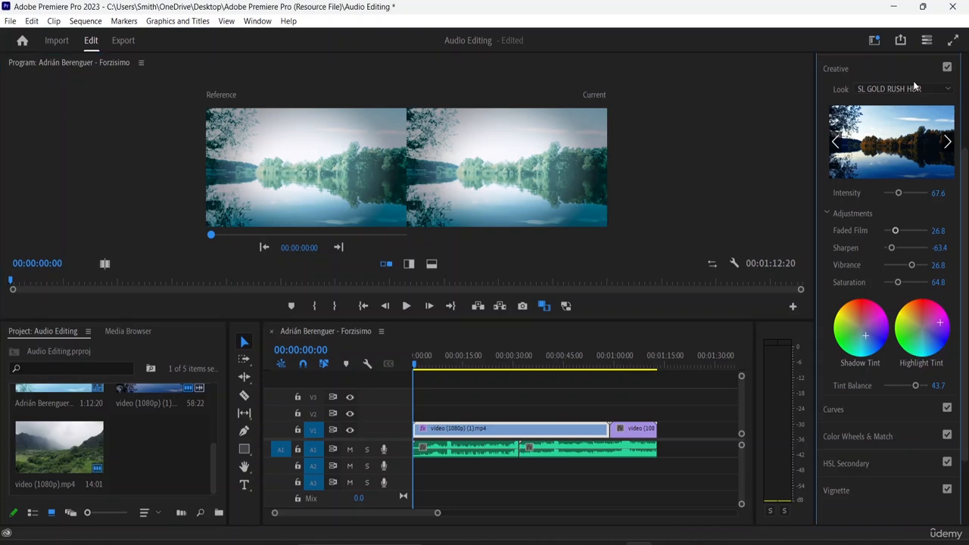
left_click(257, 21)
left_click(227, 21)
left_click(226, 21)
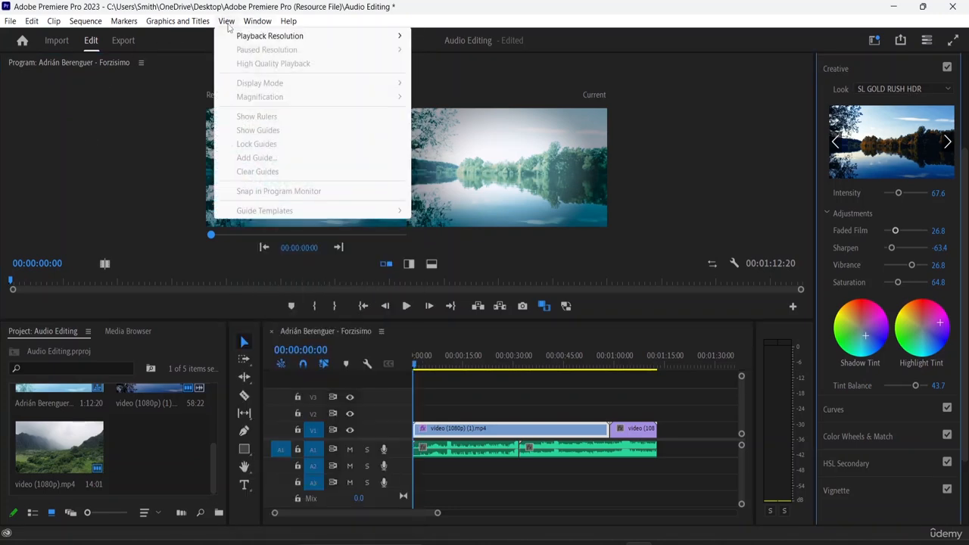
left_click(518, 201)
left_click(518, 201)
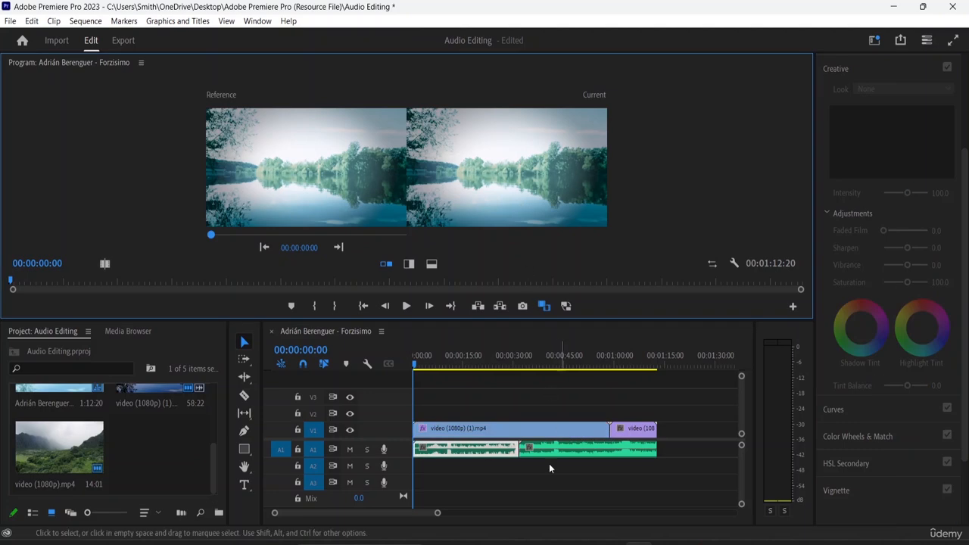
left_click(509, 429)
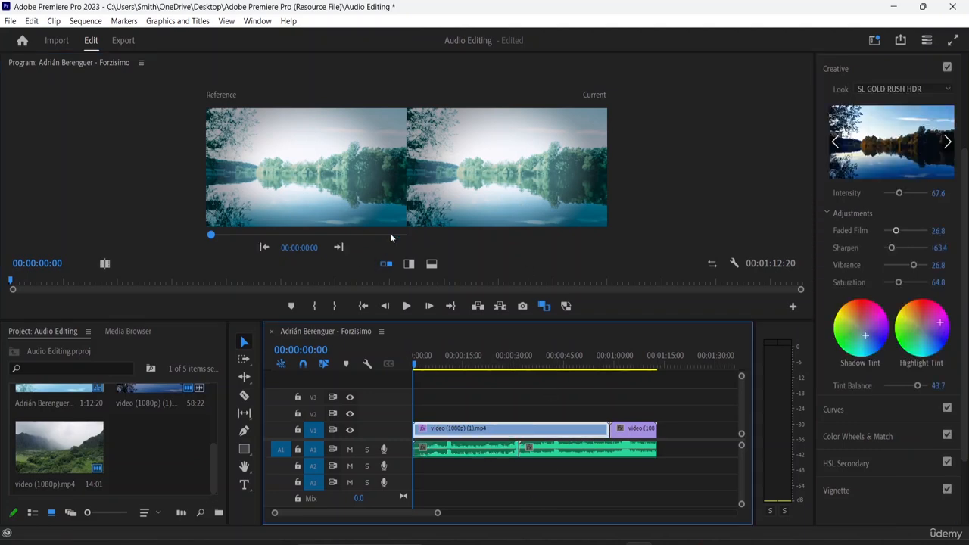
left_click(227, 21)
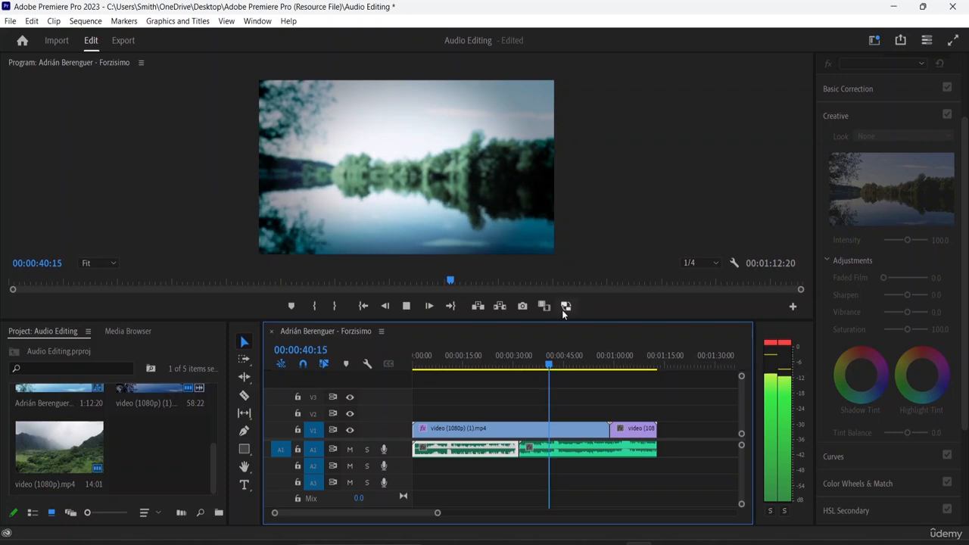
key("space")
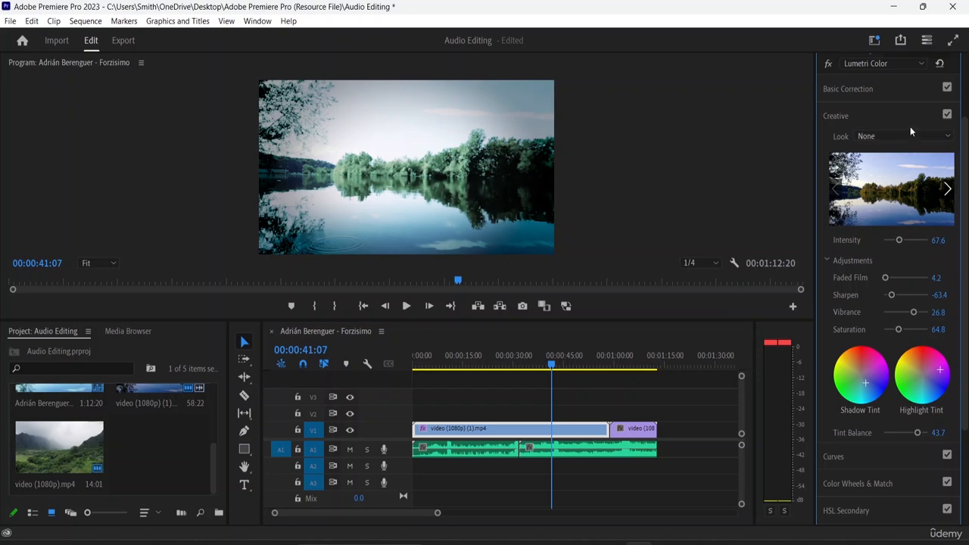
Review the Basic Correction section of Lumetri Color, including its Input LUT setting, and collapse it
scroll(911, 94, "up", 1)
left_click(850, 135)
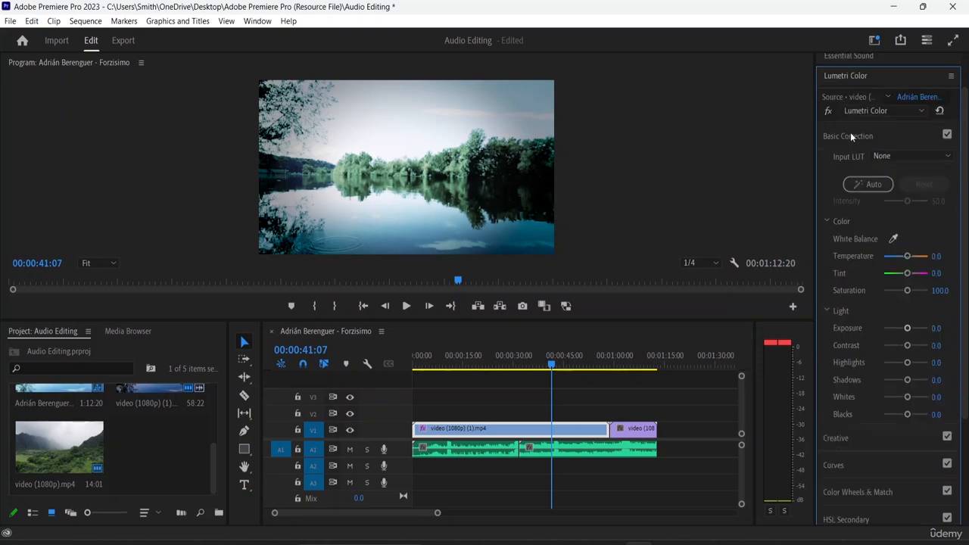
left_click(912, 155)
left_click(875, 168)
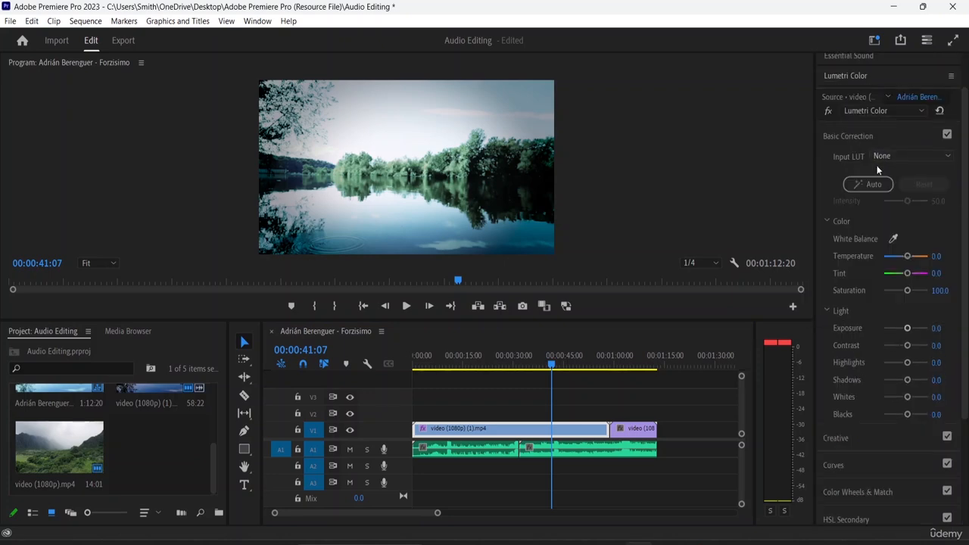
scroll(849, 152, "down", 1)
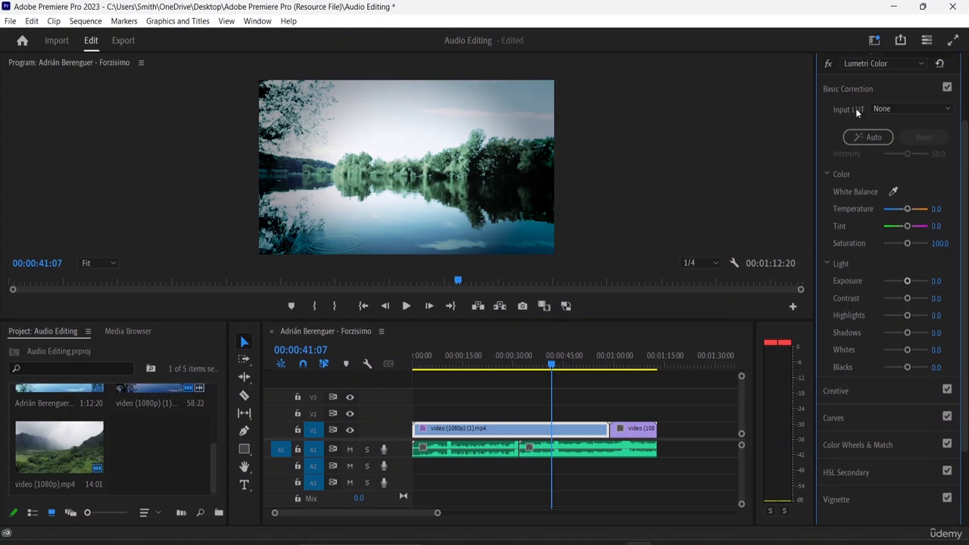
left_click(845, 88)
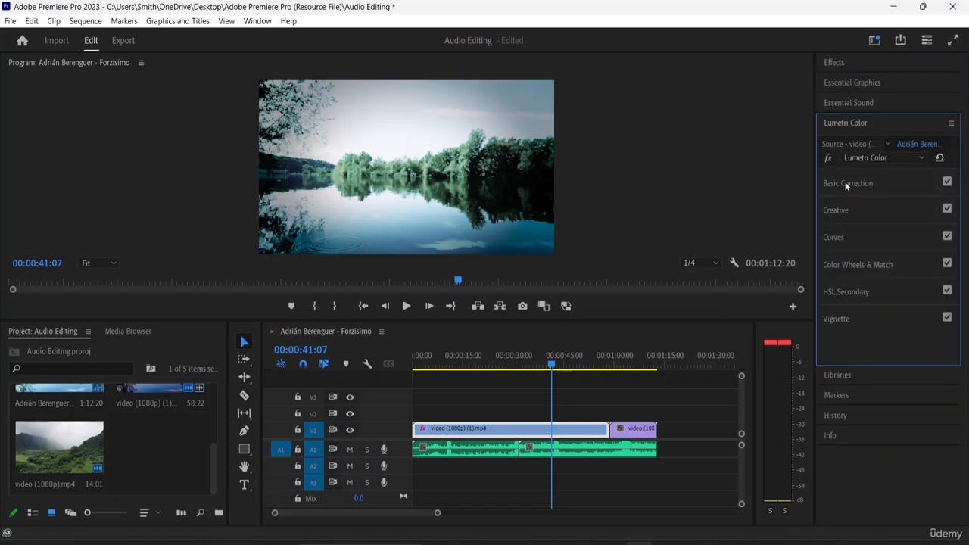
In the Creative section, set Intensity, Faded Film and Sharpen to 0.0 and Vibrance to -100.0
left_click(836, 209)
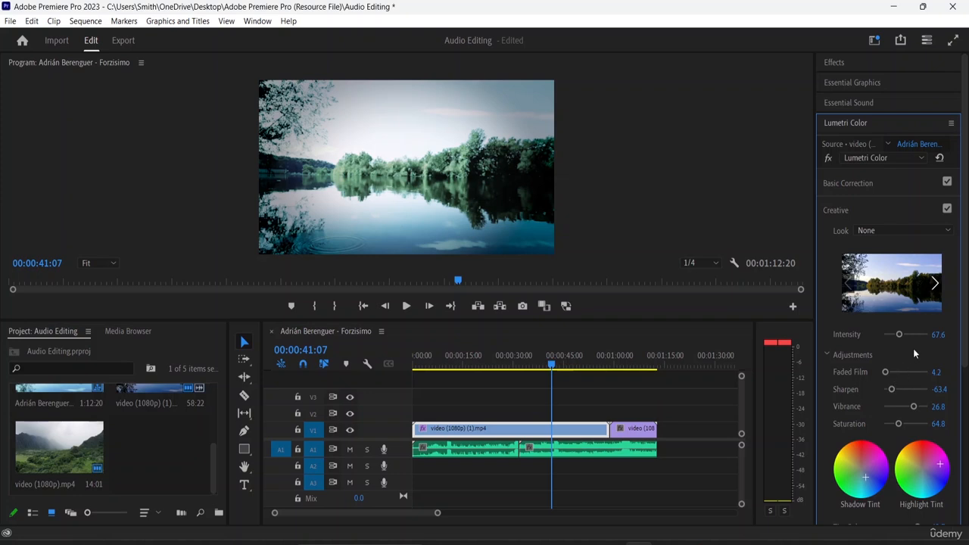
left_click(878, 373)
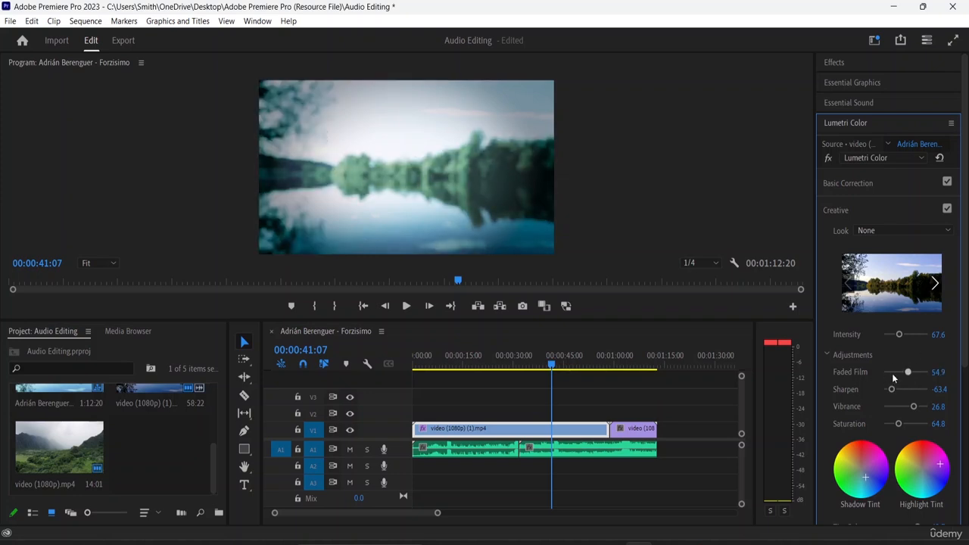
left_click(897, 389)
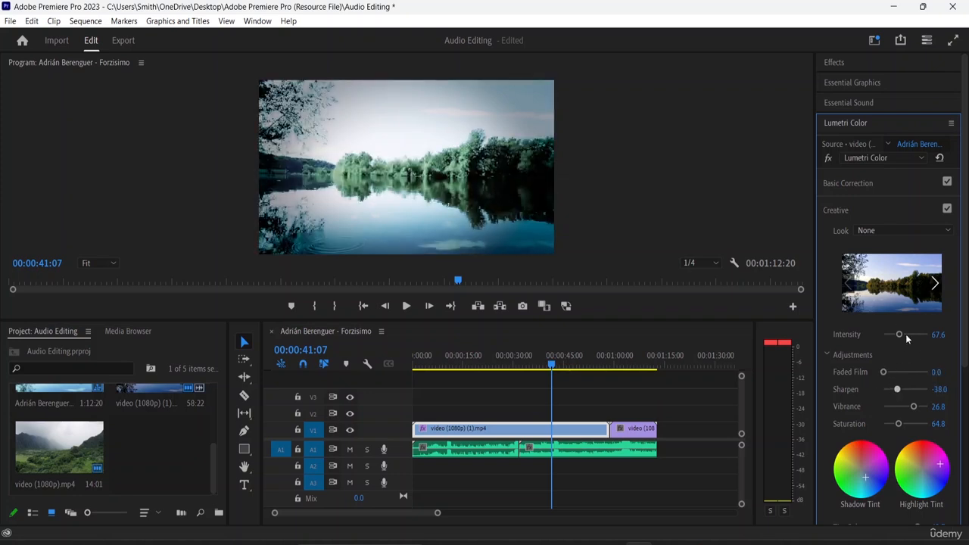
left_click_drag(899, 335, 863, 332)
left_click(902, 389)
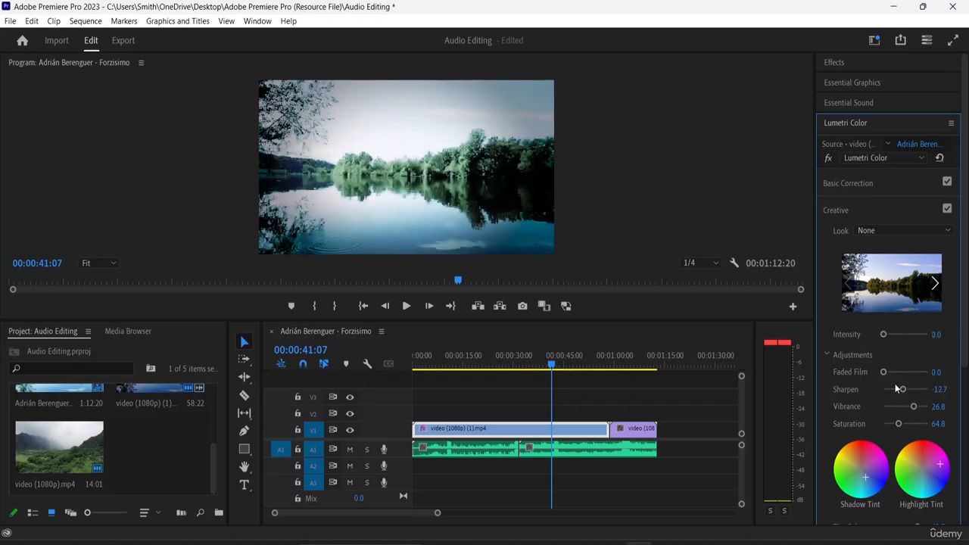
left_click_drag(902, 389, 909, 391)
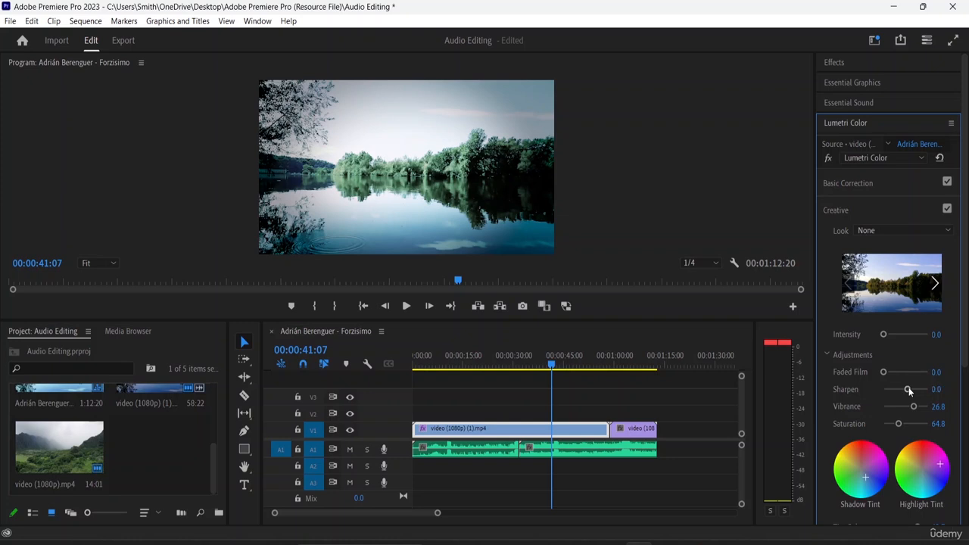
left_click_drag(912, 409, 872, 406)
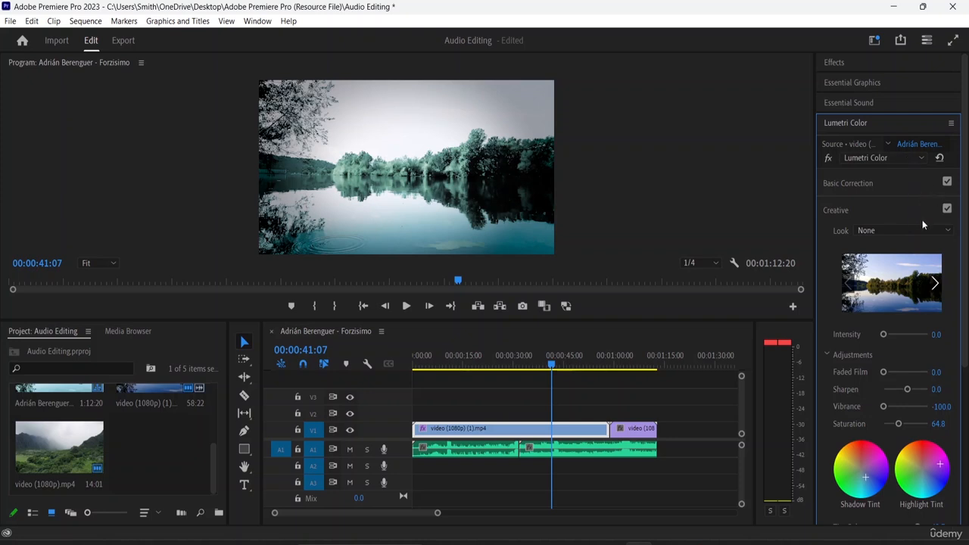
Reset all Lumetri Color adjustments on the lake clip
left_click(939, 159)
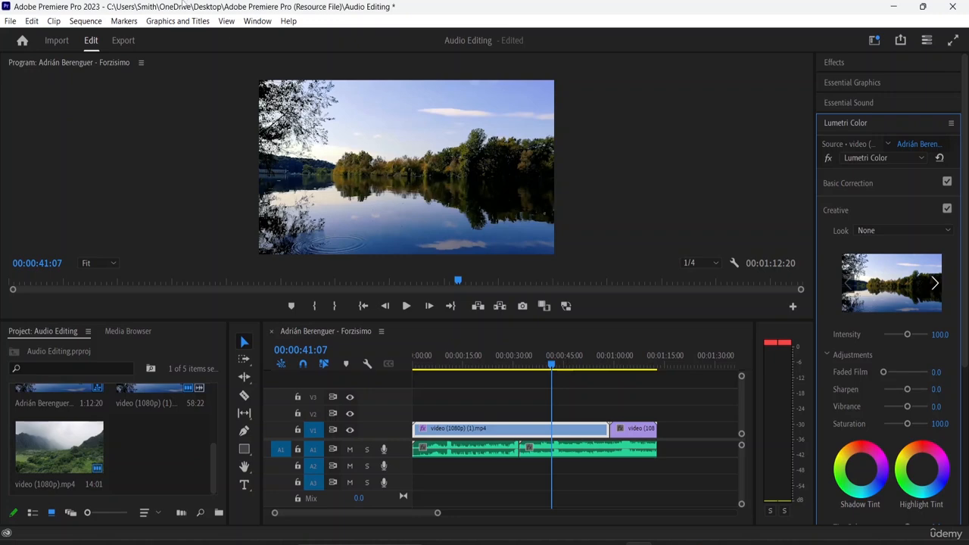
Switch the Program monitor's display mode to Comparison View
left_click(226, 21)
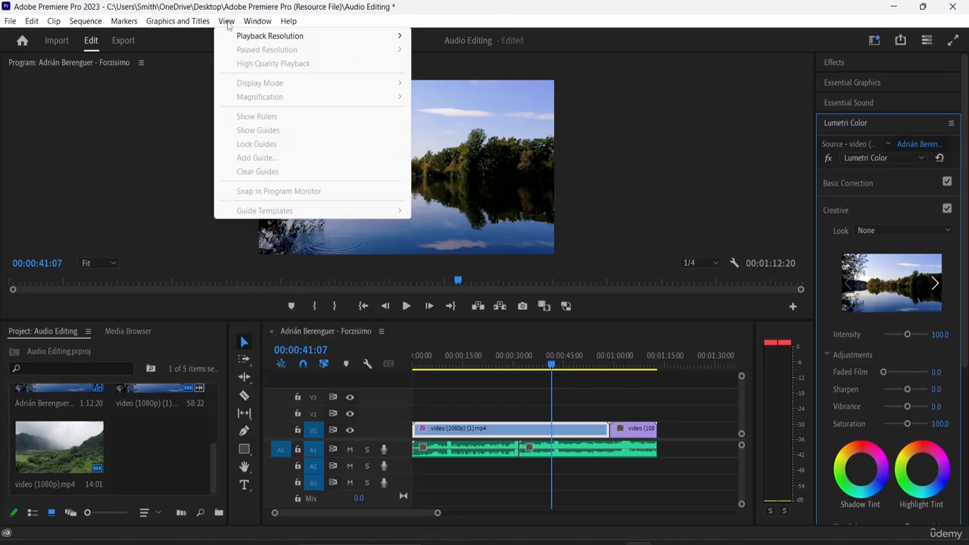
left_click(660, 199)
left_click(524, 432)
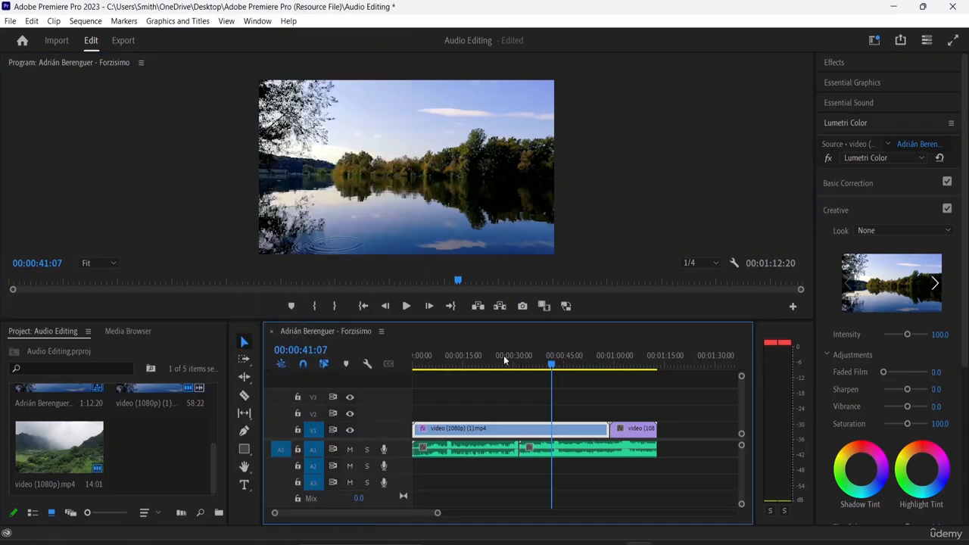
left_click(226, 21)
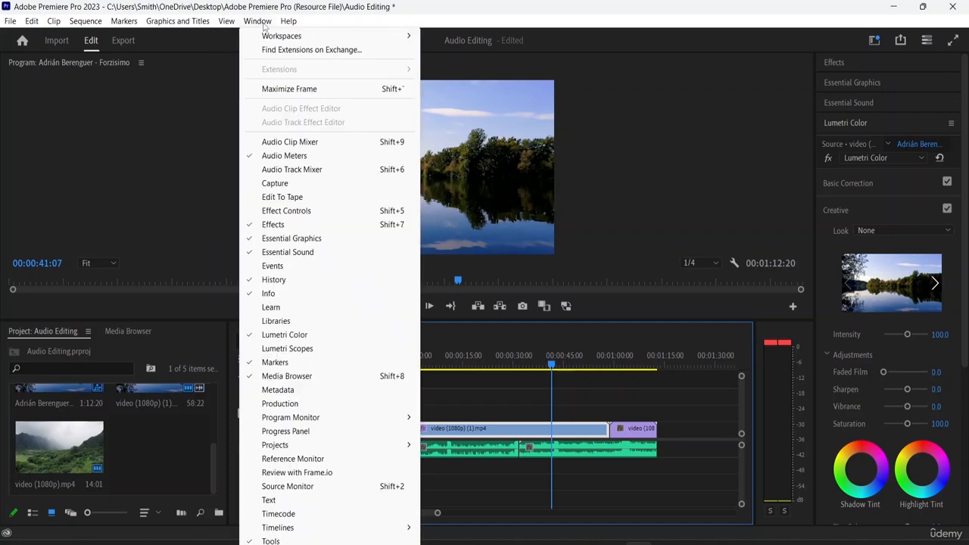
left_click(257, 23)
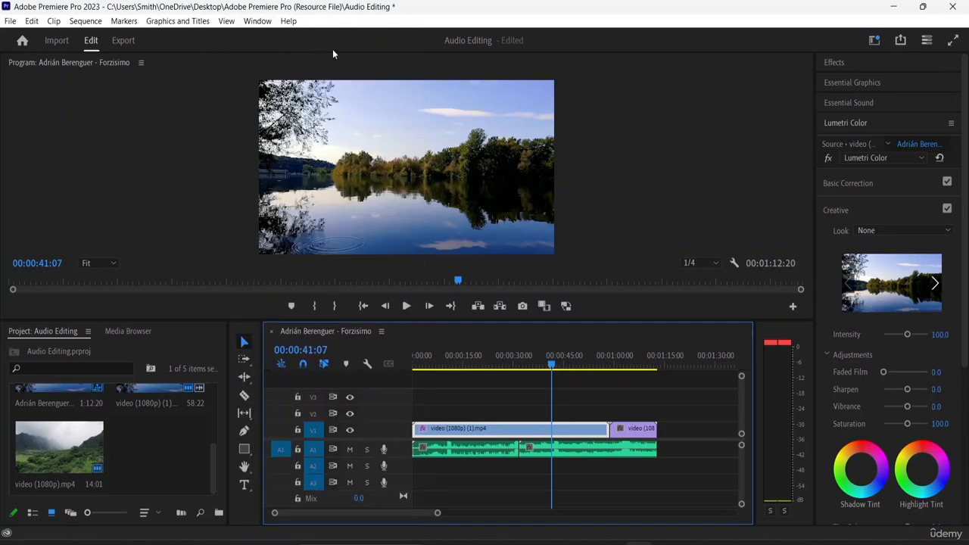
left_click(226, 20)
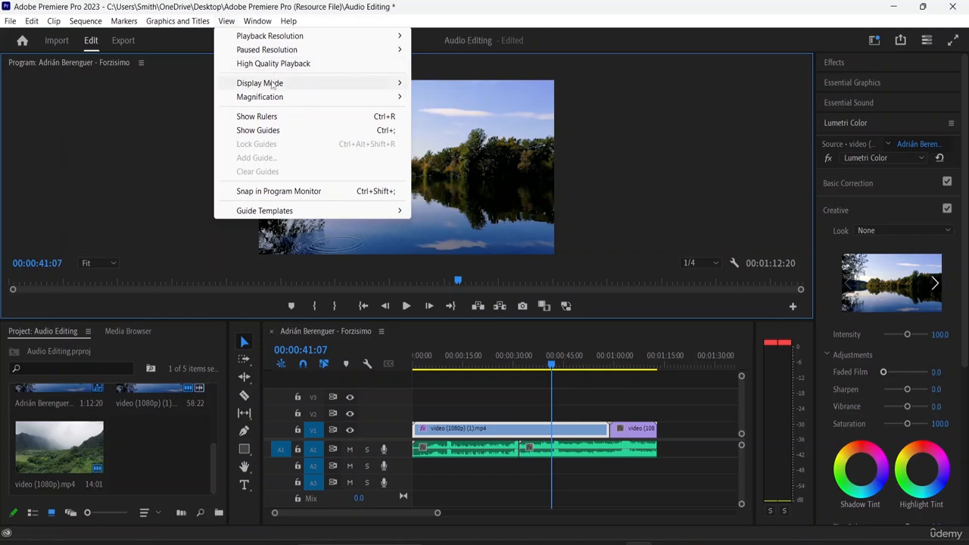
mouse_move(274, 83)
left_click(448, 139)
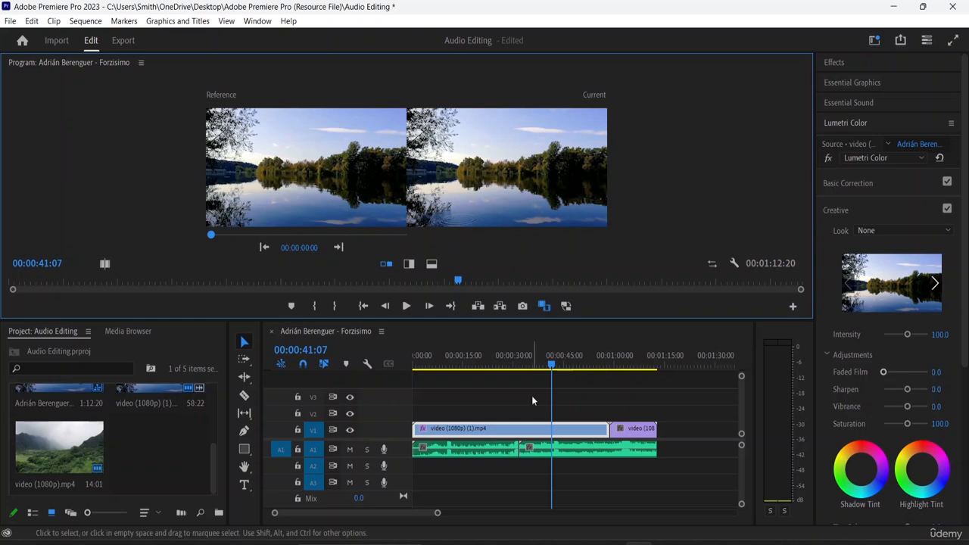
Apply the Fuji ETERNA 250D Fuji 3510 look to the first video clip on V1
left_click(641, 432)
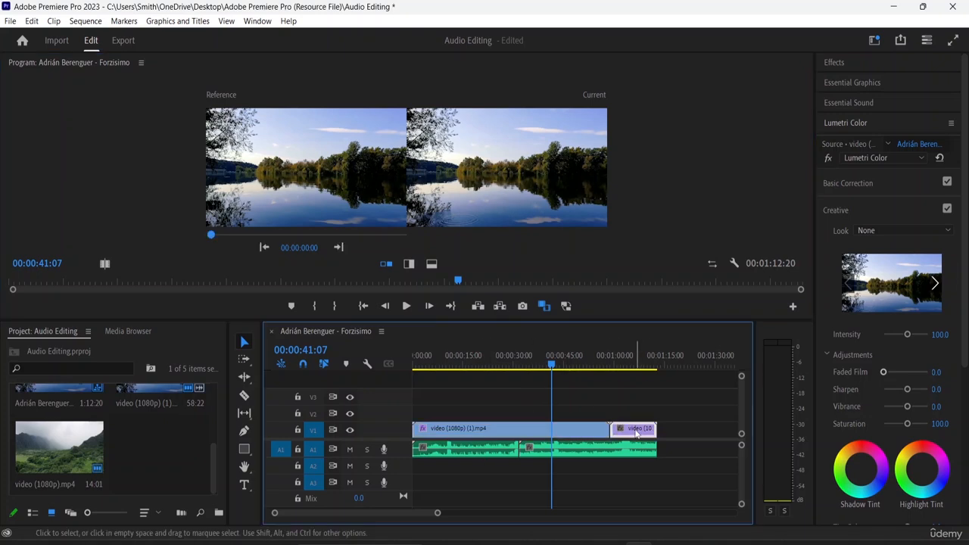
left_click(568, 432)
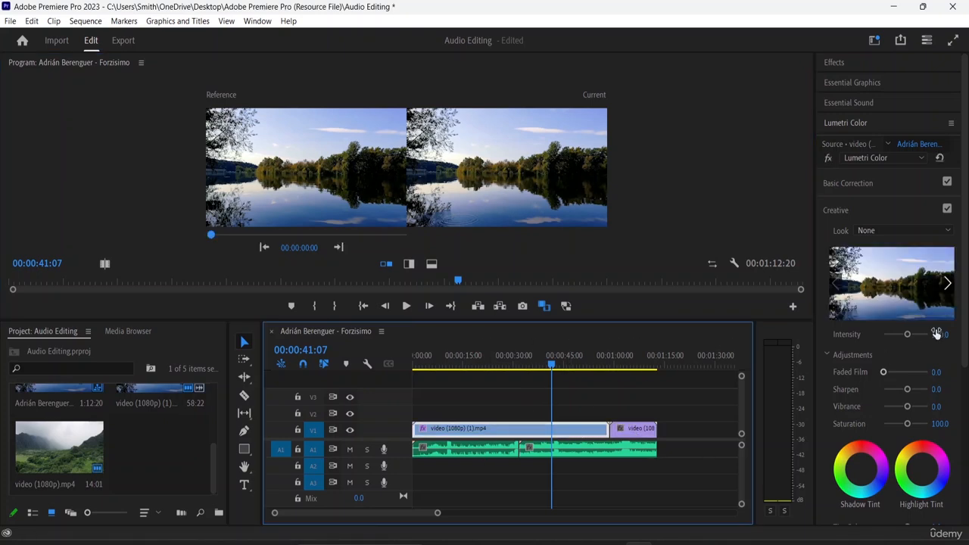
left_click(941, 230)
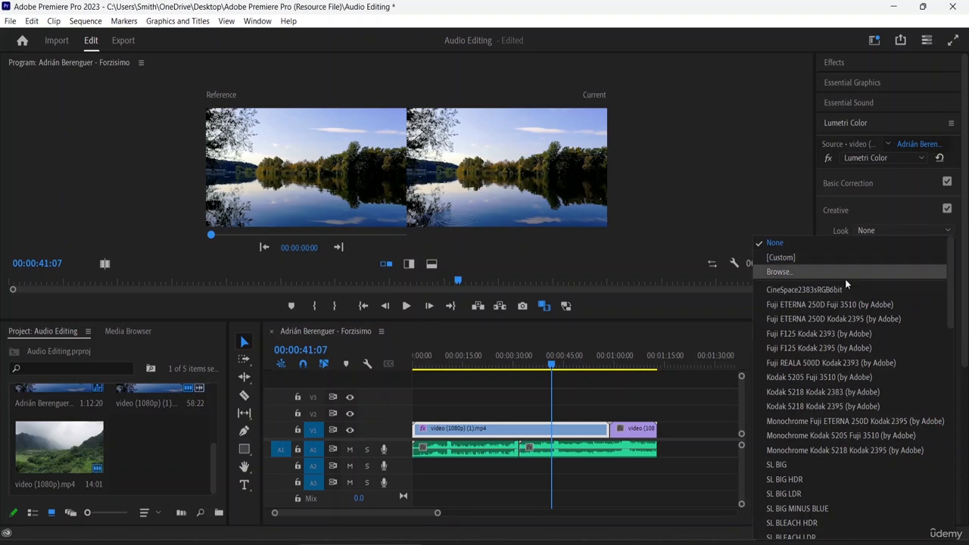
left_click(840, 304)
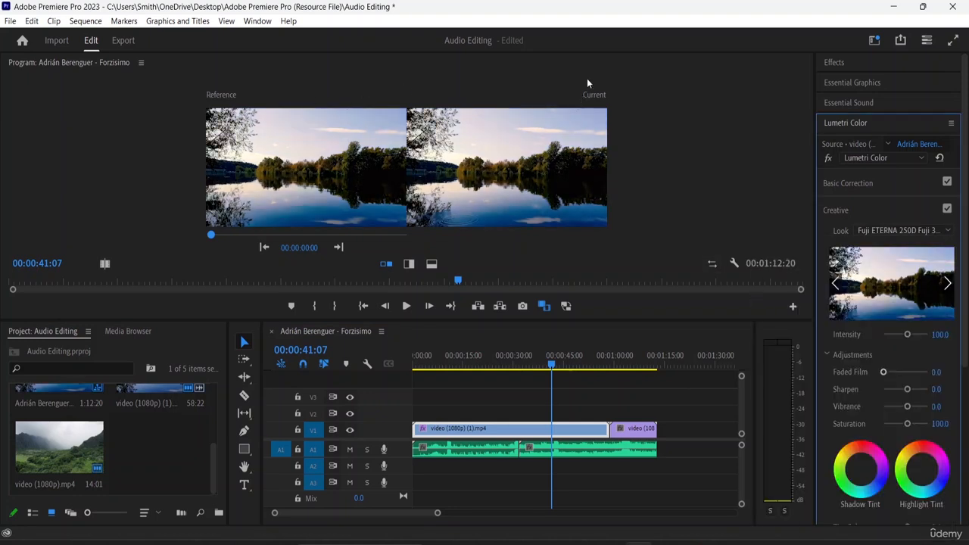
Open the file browser for a custom look or LUT, close it without choosing a file, and reopen the Look choices
left_click(897, 230)
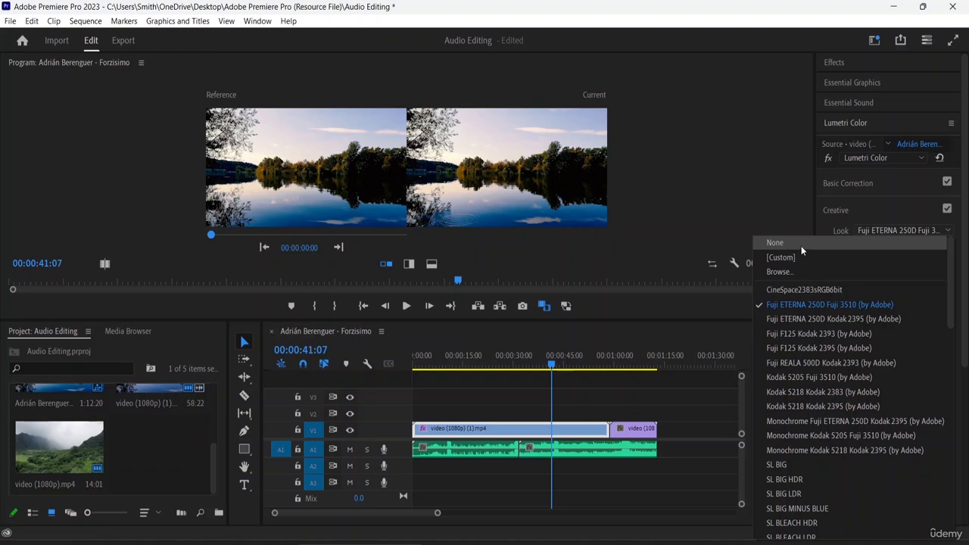
left_click(798, 271)
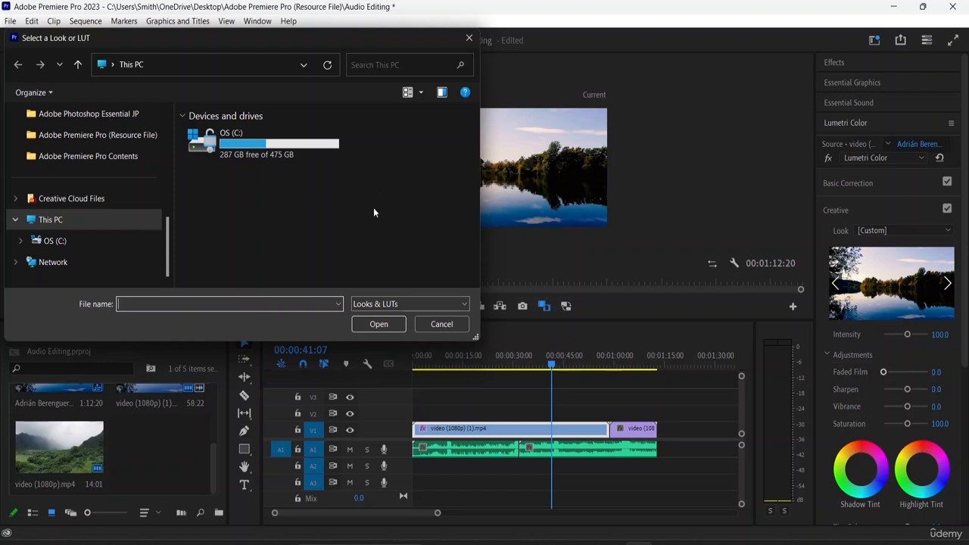
left_click(468, 37)
left_click(912, 229)
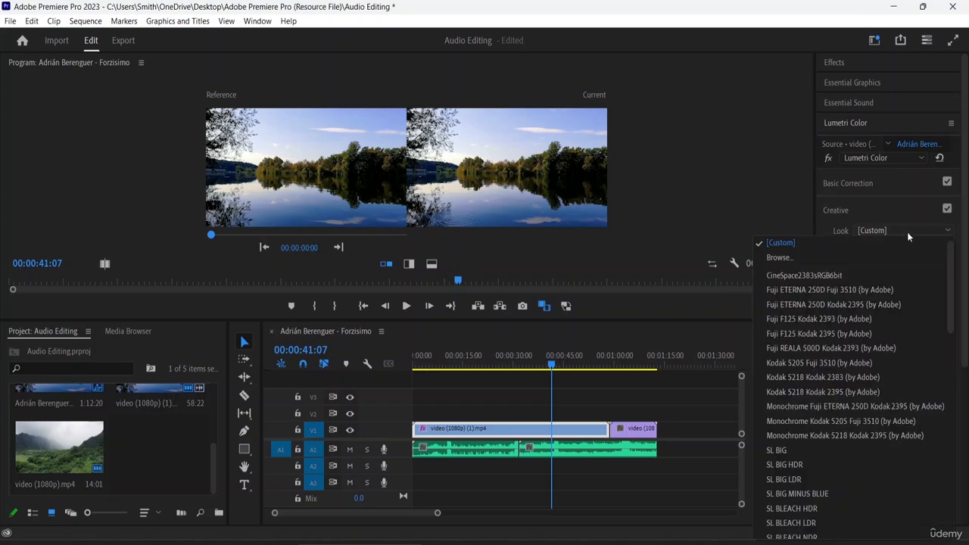